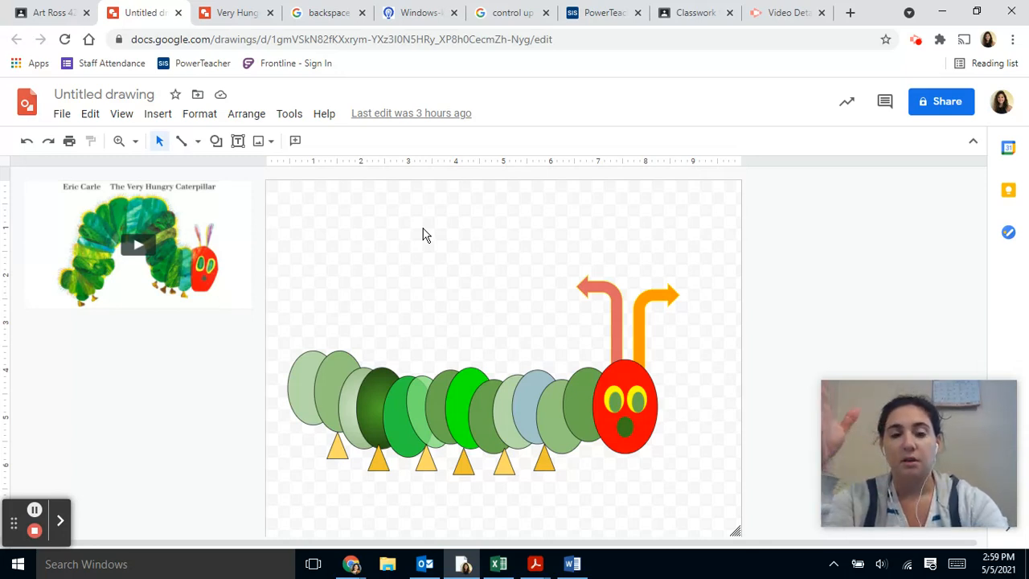
# - Draw a tall, narrow triangle in the empty area above the caterpillar's body
pyautogui.click(215, 143)
pyautogui.moveTo(225, 168)
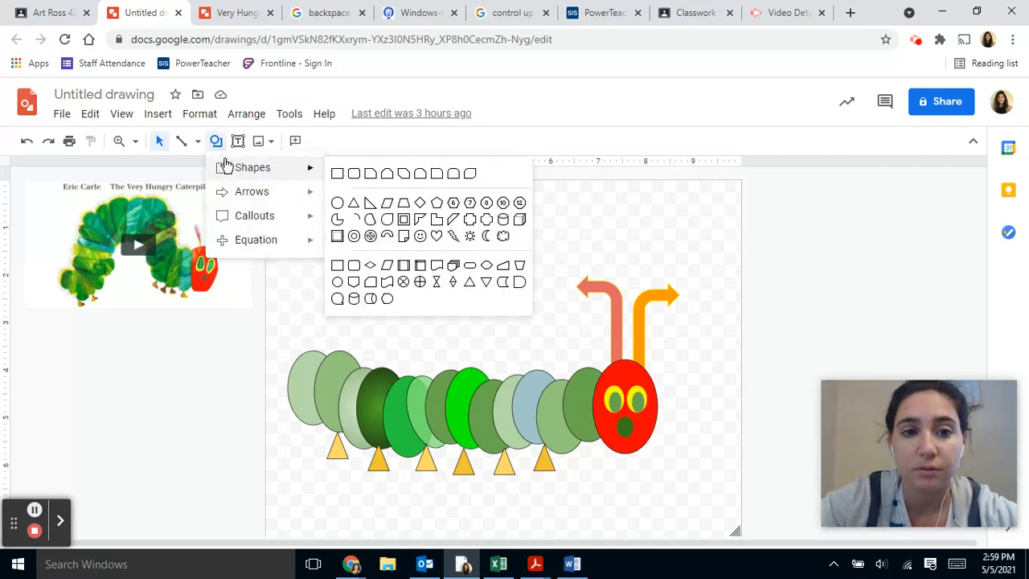
pyautogui.click(358, 202)
pyautogui.moveTo(398, 219); pyautogui.dragTo(453, 306)
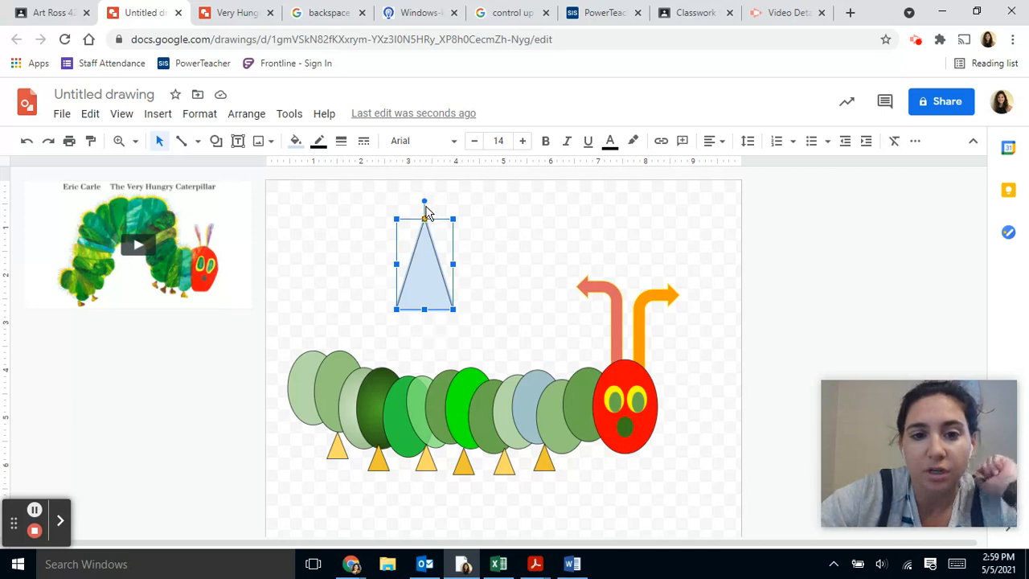
# - Rotate the triangle so its tip points down to the left, and widen its base slightly to form a pizza slice
pyautogui.moveTo(424, 200); pyautogui.dragTo(356, 303)
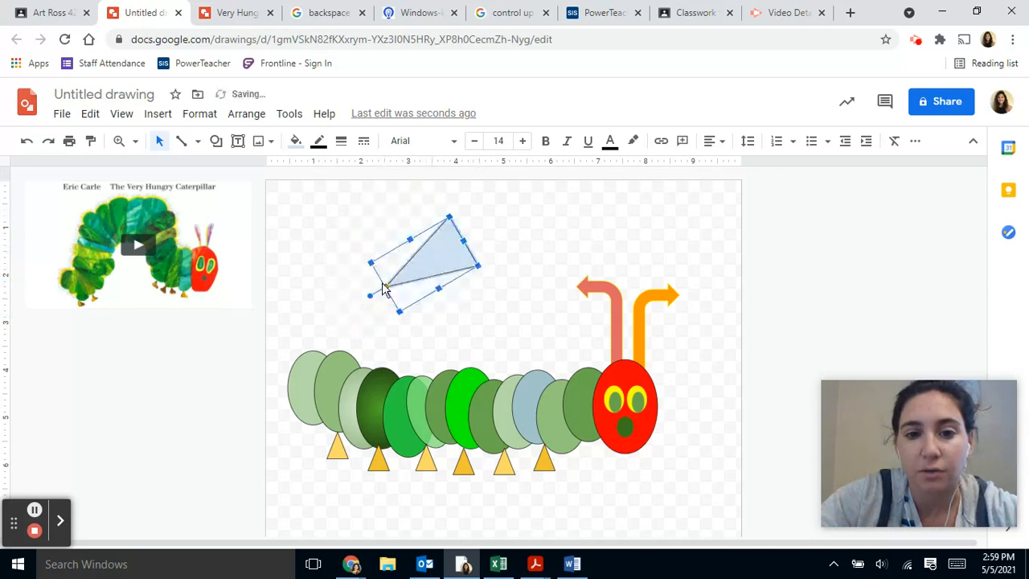
pyautogui.moveTo(478, 266); pyautogui.dragTo(481, 272)
pyautogui.click(493, 266)
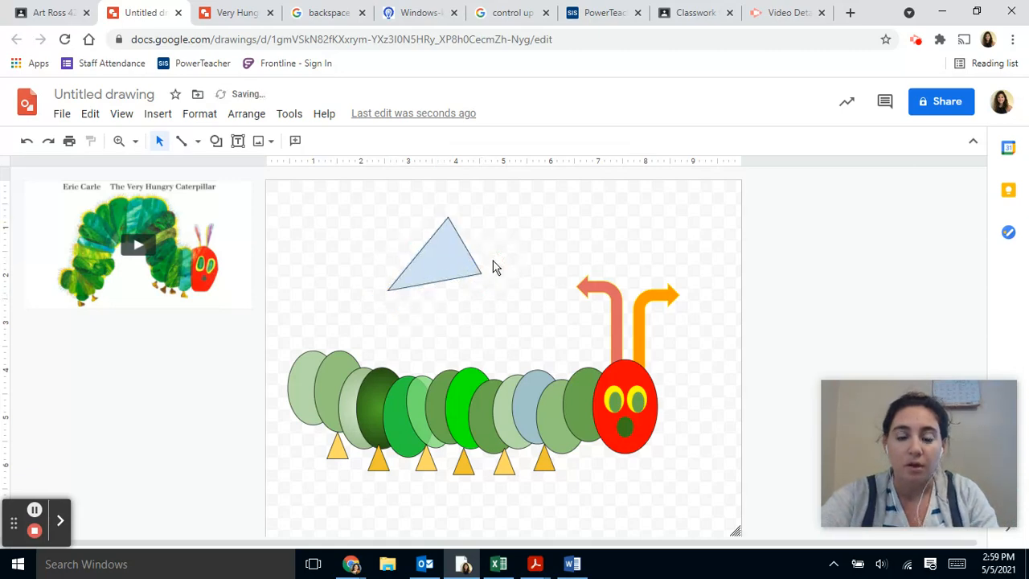
# - Try a pale yellow fill on the pizza triangle, settling on a solid pale orange
pyautogui.click(448, 261)
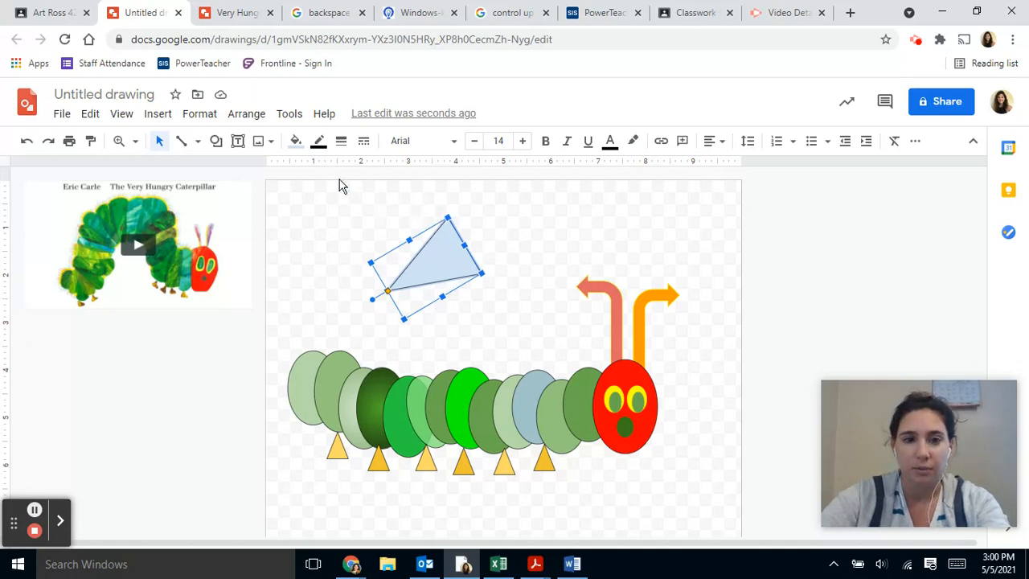
pyautogui.click(295, 143)
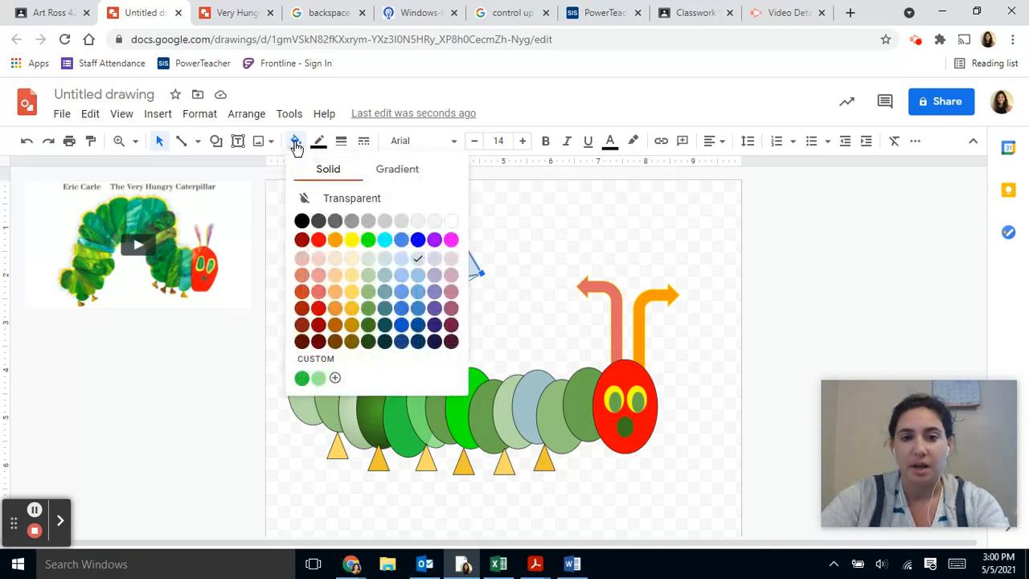
pyautogui.click(352, 260)
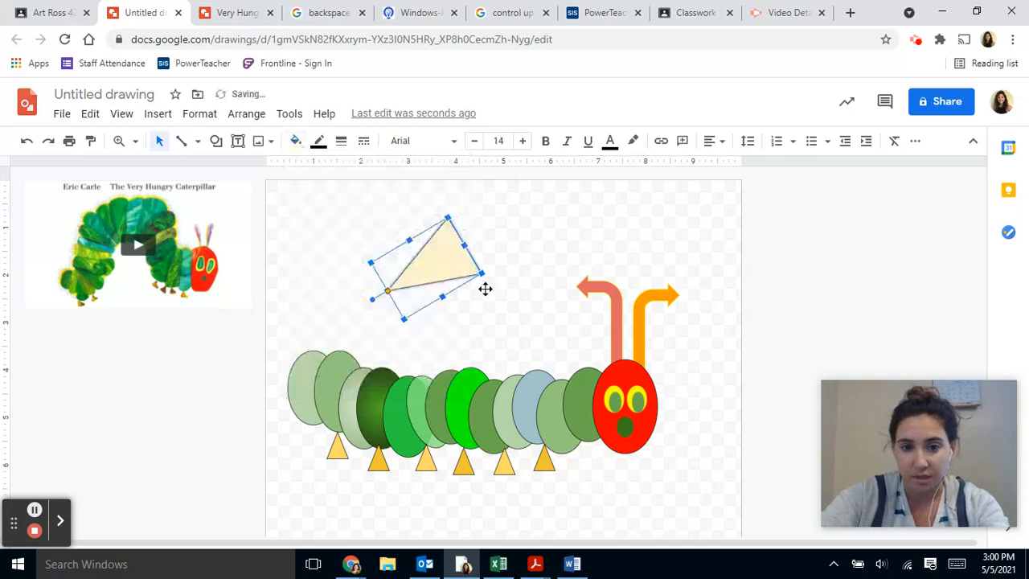
pyautogui.click(299, 144)
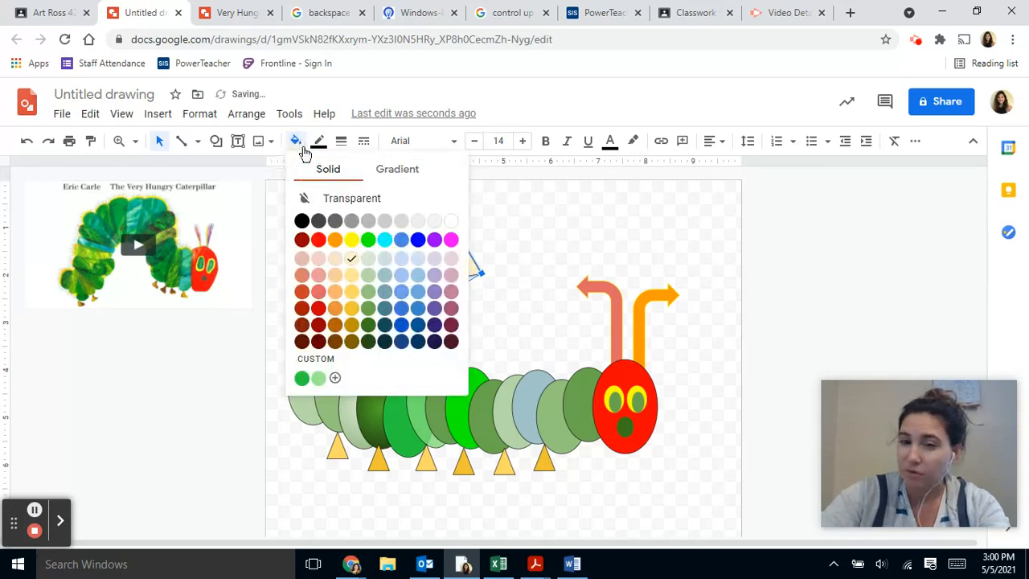
pyautogui.click(335, 258)
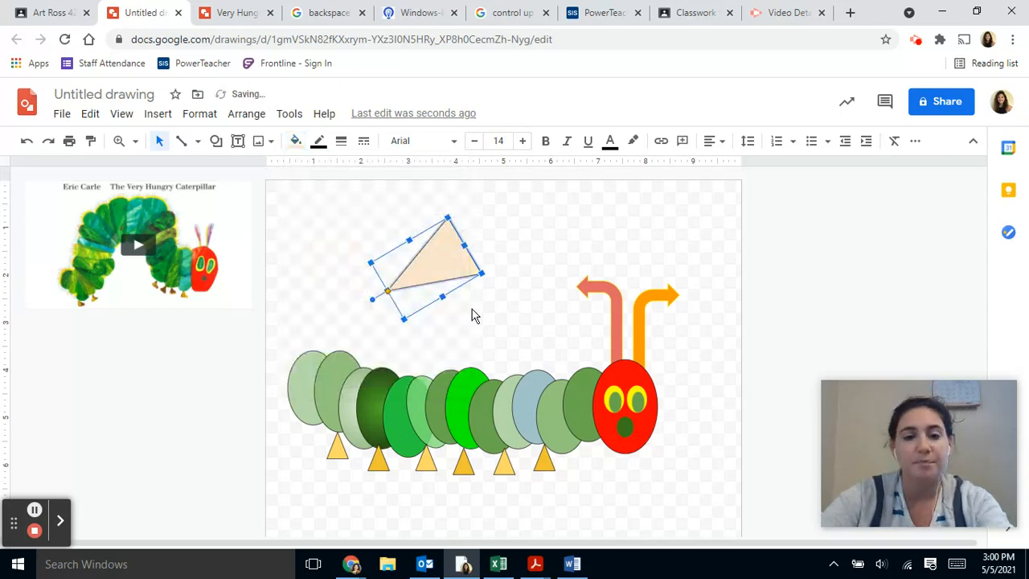
pyautogui.click(492, 306)
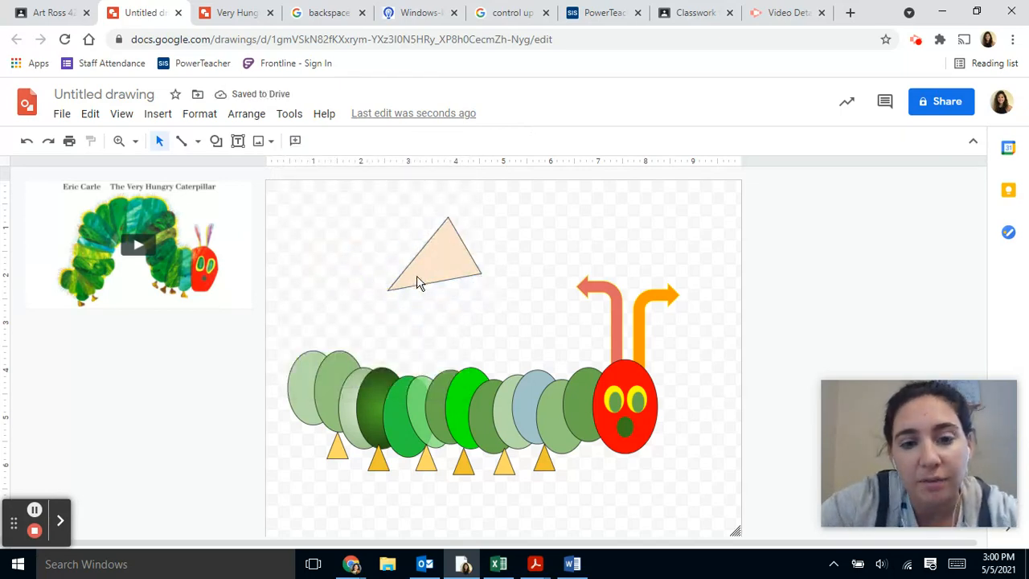
# - Change the pizza triangle's border color to pale orange to match its fill
pyautogui.click(447, 264)
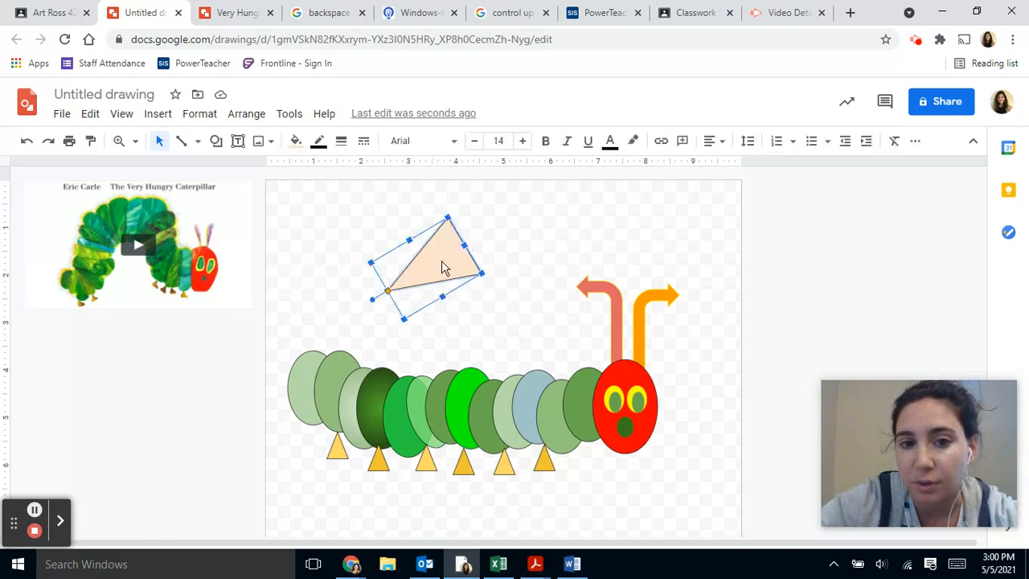
pyautogui.click(321, 148)
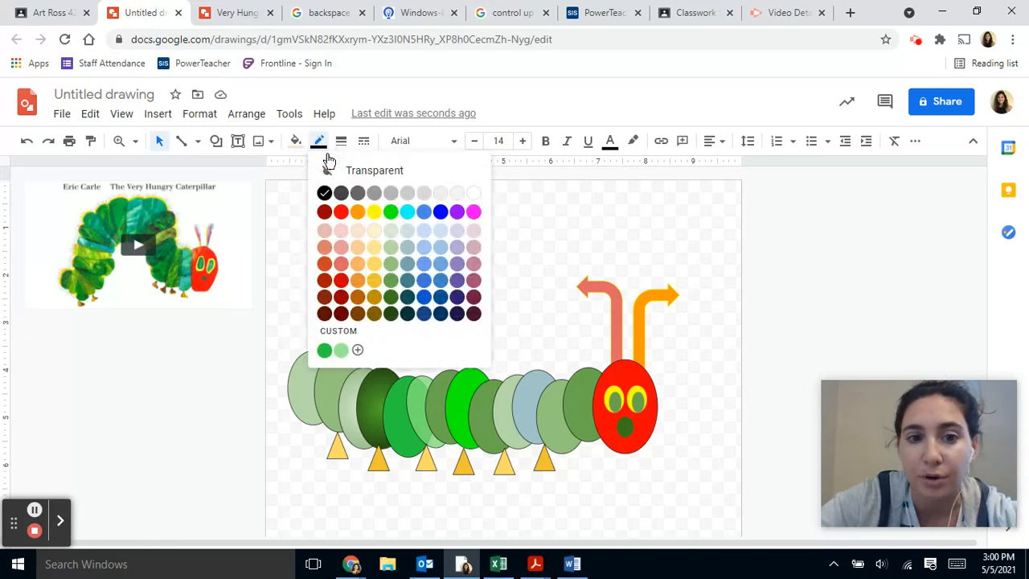
pyautogui.click(359, 231)
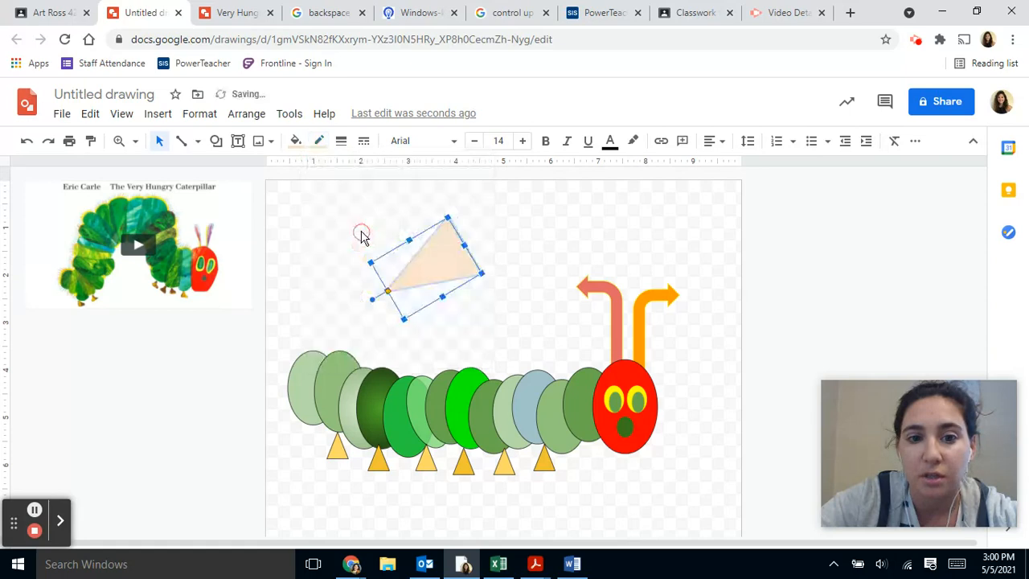
pyautogui.click(485, 304)
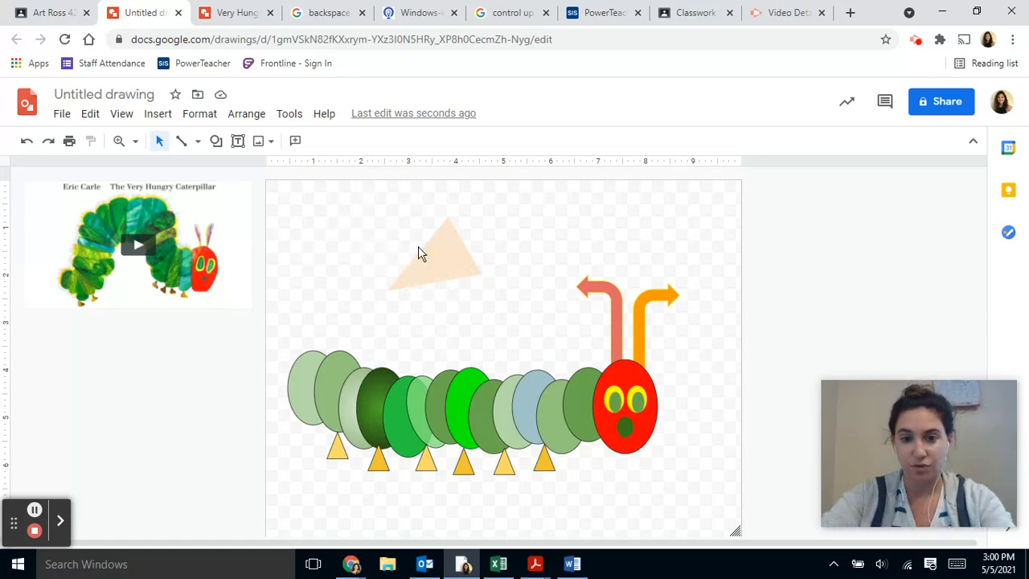
# - Draw a very small circle on the upper part of the pizza triangle as a pepperoni
pyautogui.click(217, 146)
pyautogui.moveTo(240, 171)
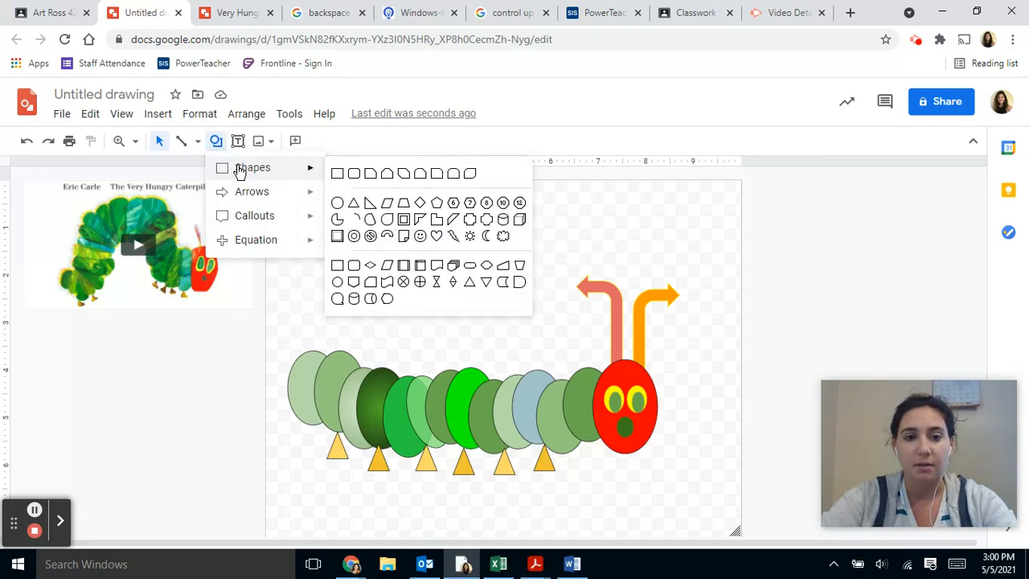
pyautogui.click(338, 205)
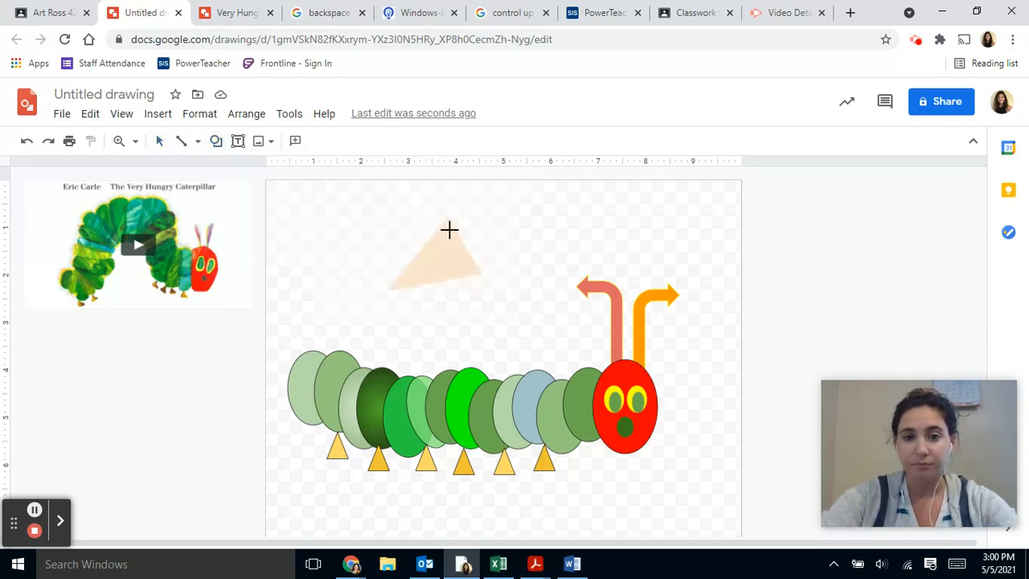
pyautogui.click(449, 248)
pyautogui.moveTo(448, 247); pyautogui.dragTo(450, 249)
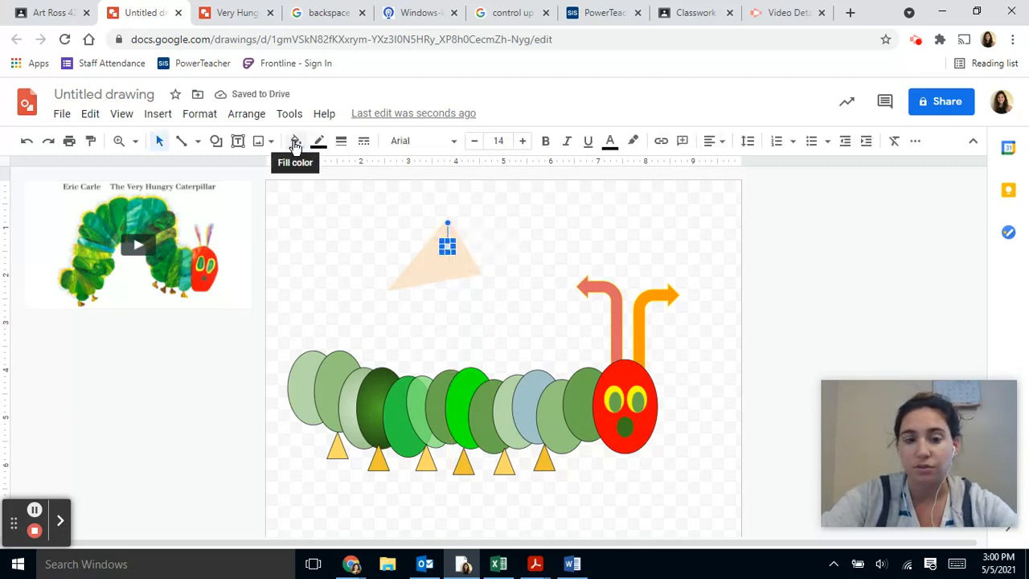
# - Give the small pepperoni circle a slightly dark red fill and a red border
pyautogui.click(296, 143)
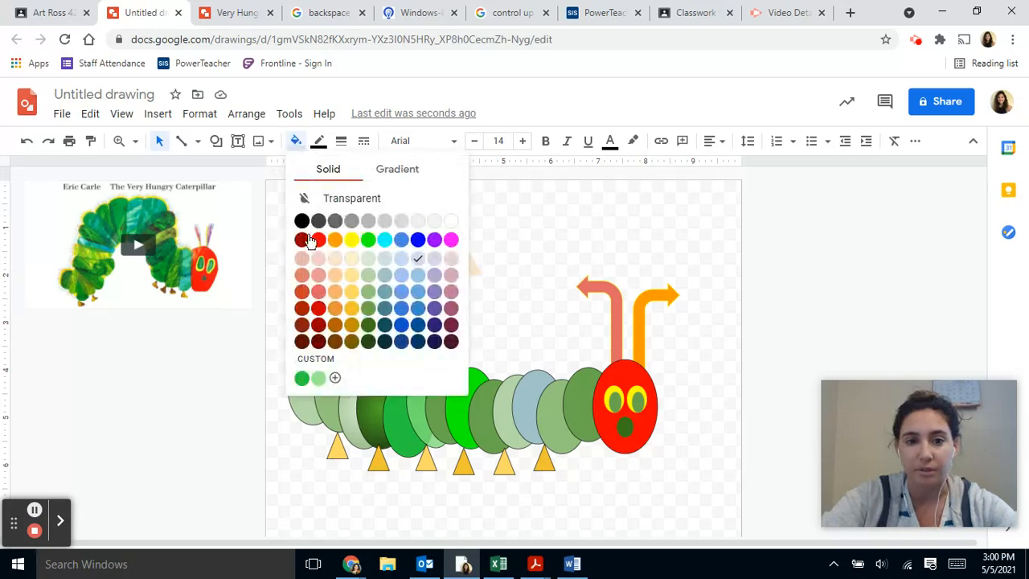
pyautogui.click(319, 313)
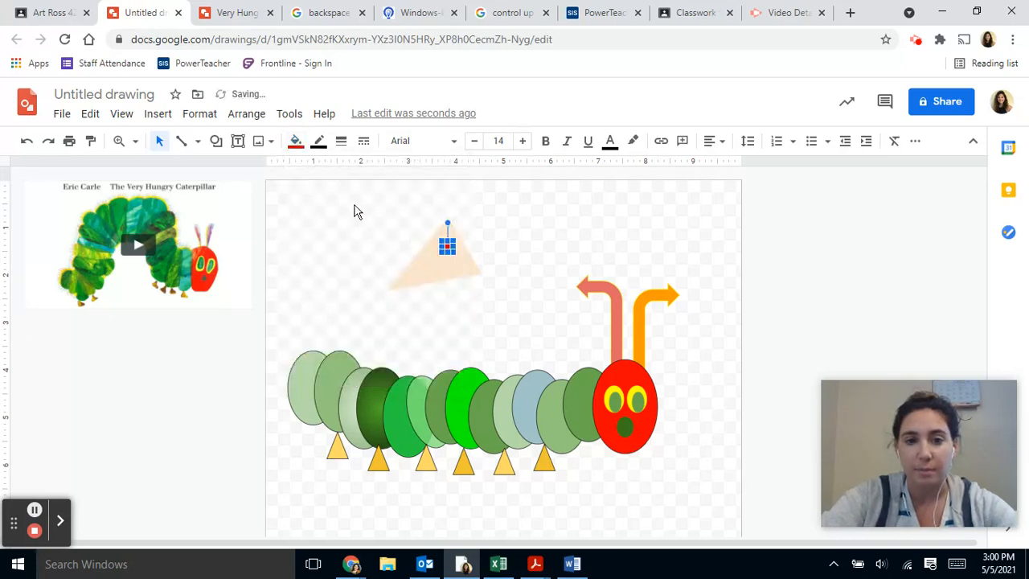
pyautogui.click(326, 151)
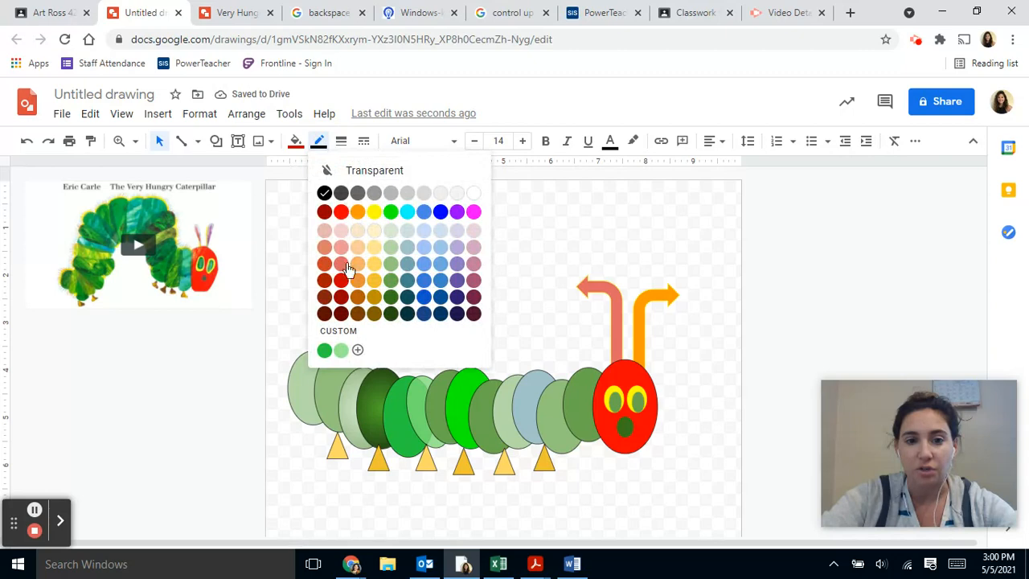
pyautogui.click(337, 242)
pyautogui.click(354, 238)
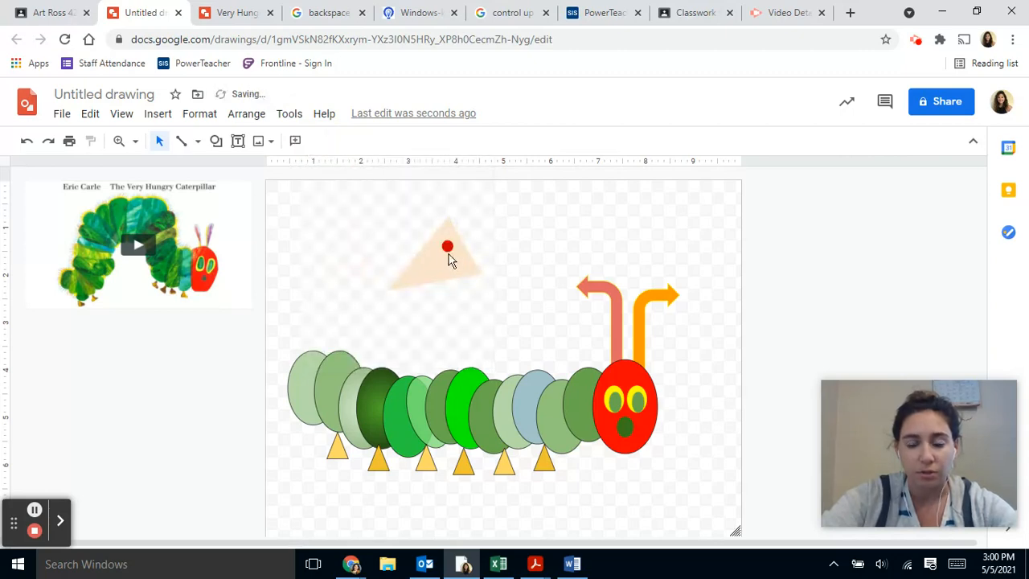
# - Duplicate the red pepperoni circle to make five copies
pyautogui.click(451, 245)
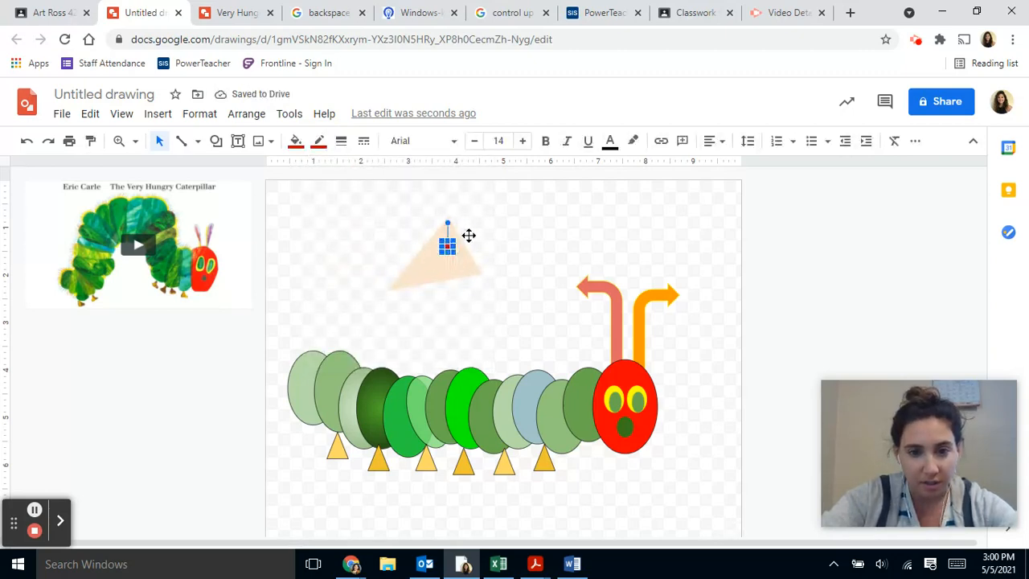
pyautogui.hotkey('ctrl', 'd')
pyautogui.hotkey('ctrl', 'd')
pyautogui.hotkey('ctrl', 'd')
pyautogui.hotkey('ctrl', 'd')
pyautogui.hotkey('ctrl', 'd')
pyautogui.hotkey('ctrl', 'd')
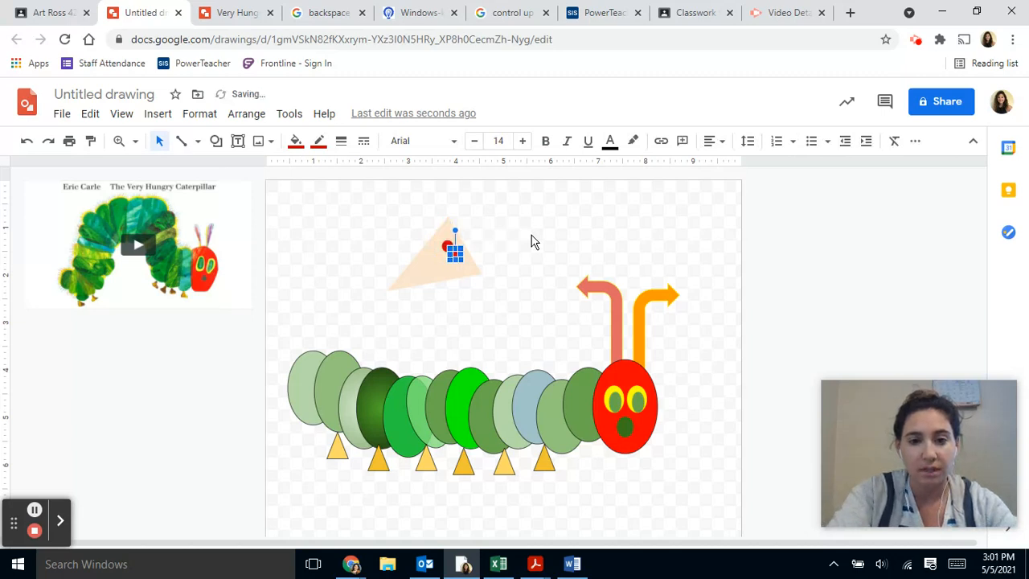
pyautogui.hotkey('ctrl', 'z')
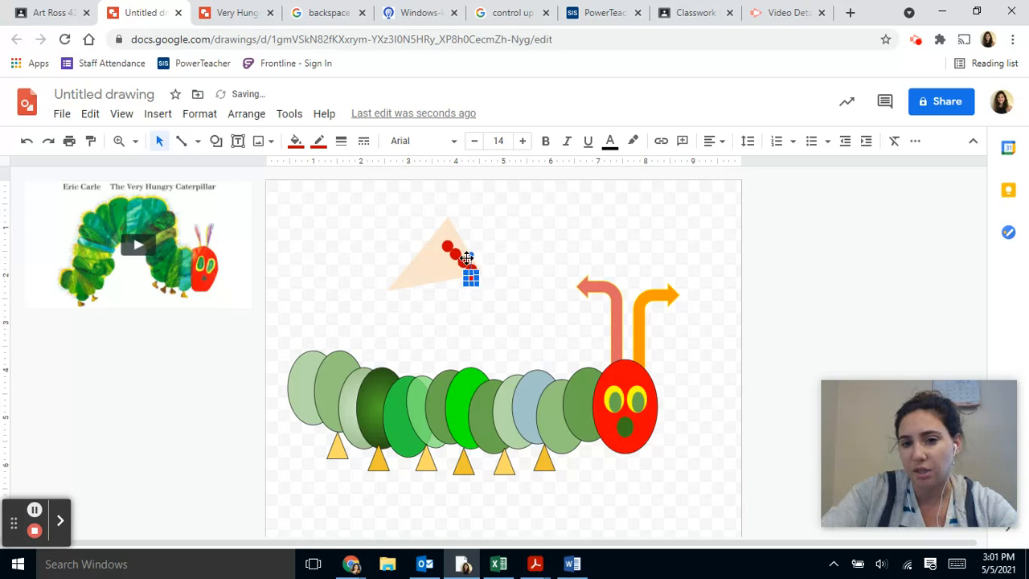
# - Spread three of the overlapping pepperoni copies across the middle and upper-left edge of the pizza slice
pyautogui.moveTo(452, 252); pyautogui.dragTo(424, 266)
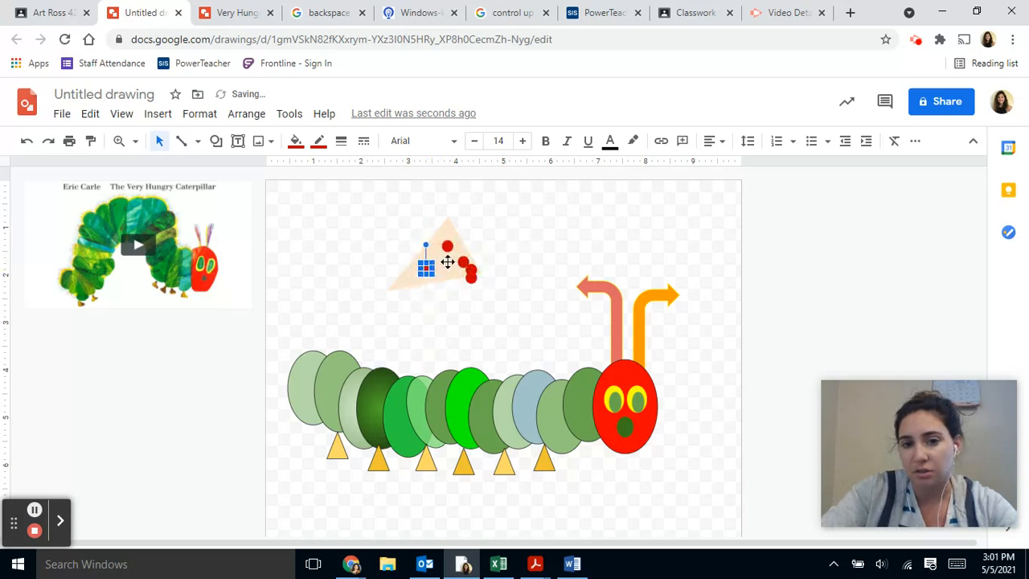
pyautogui.click(464, 264)
pyautogui.press('Left')
pyautogui.press('Left')
pyautogui.press('Left')
pyautogui.press('Left')
pyautogui.press('Left')
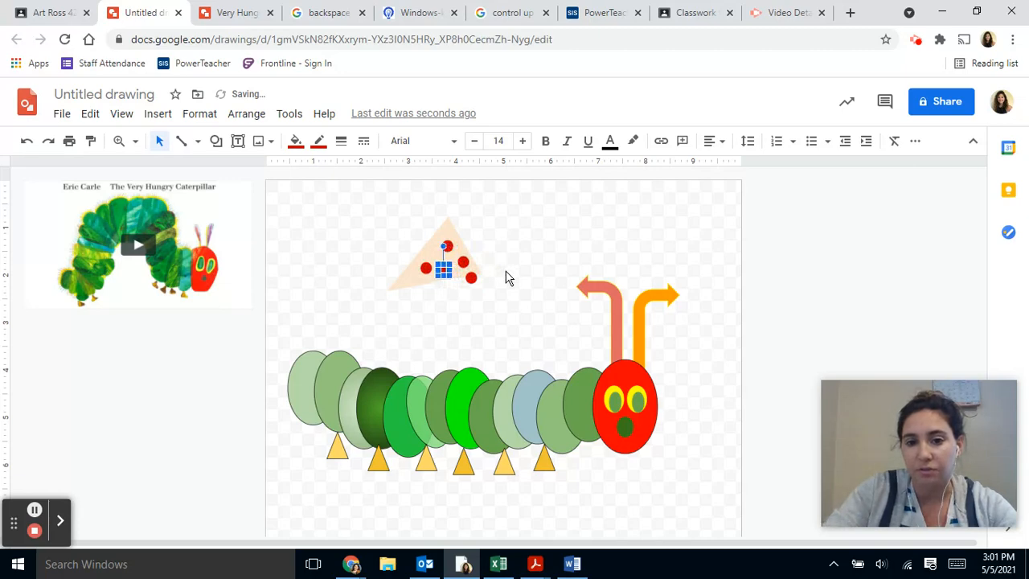
pyautogui.moveTo(471, 276); pyautogui.dragTo(431, 249)
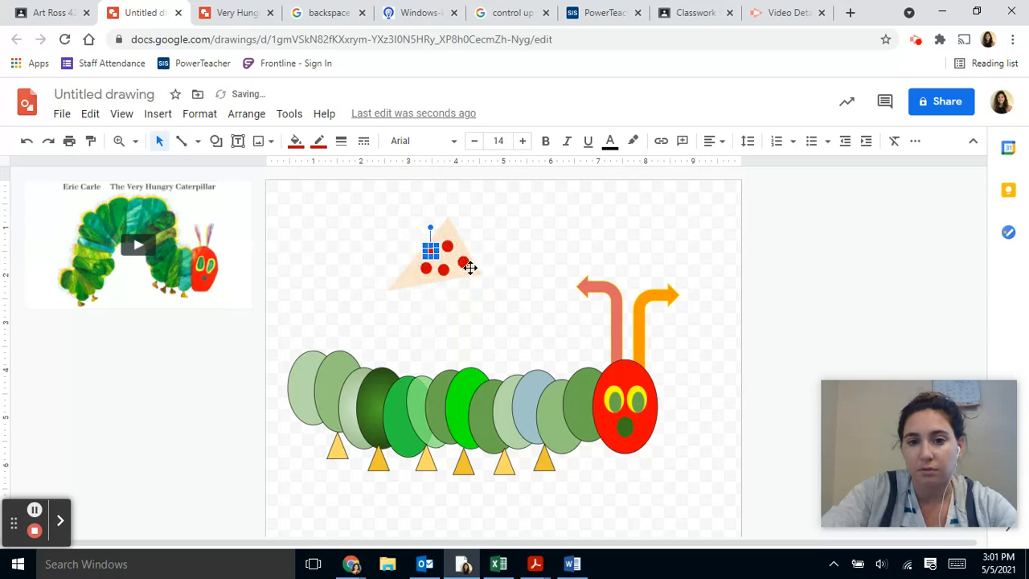
# - Move the last overlapping pepperoni copy toward the pointed tip of the pizza slice
pyautogui.click(465, 265)
pyautogui.press('Left')
pyautogui.press('Left')
pyautogui.press('Left')
pyautogui.press('Left')
pyautogui.press('Left')
pyautogui.press('Left')
pyautogui.press('Left')
pyautogui.press('Left')
pyautogui.press('Left')
pyautogui.press('Left')
pyautogui.press('Down')
pyautogui.press('Left')
pyautogui.press('Down')
pyautogui.click(488, 311)
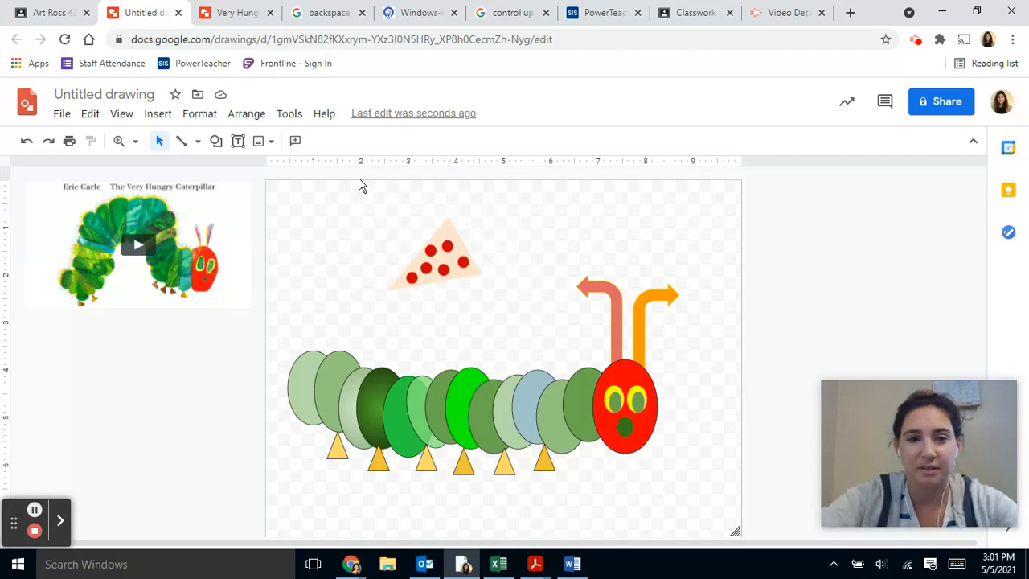
# - Draw a block arc beside the pizza slice to serve as its crust
pyautogui.click(215, 141)
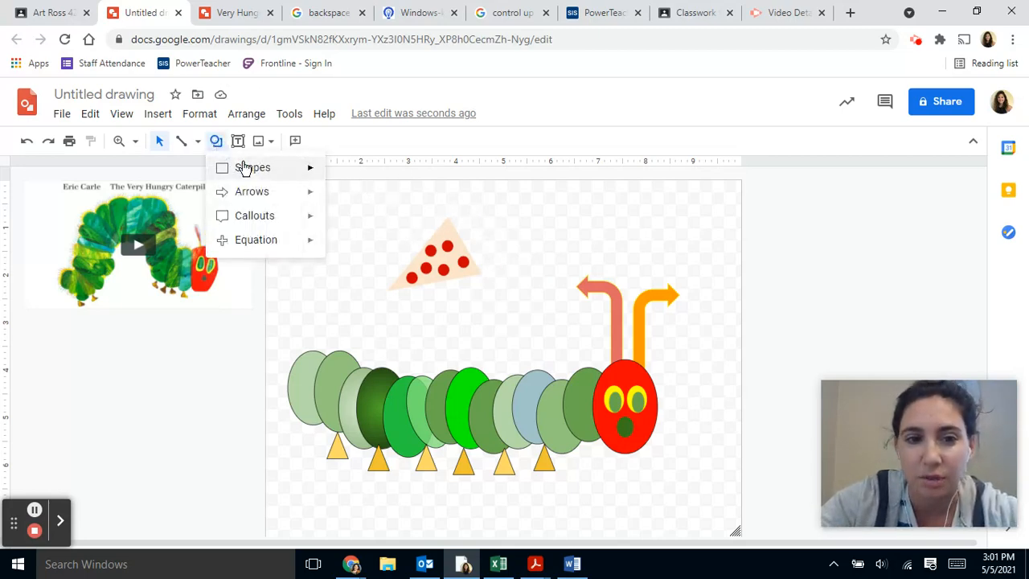
pyautogui.moveTo(245, 167)
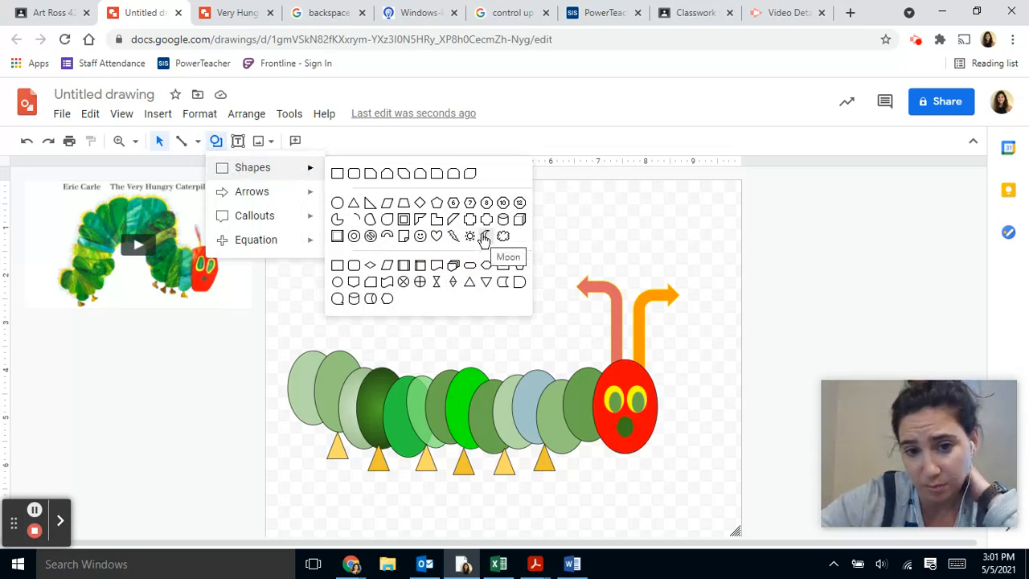
pyautogui.click(388, 239)
pyautogui.moveTo(494, 214); pyautogui.dragTo(576, 251)
# - Rotate the arc and fit it along the wide outer edge of the pizza slice
pyautogui.moveTo(535, 194); pyautogui.dragTo(467, 239)
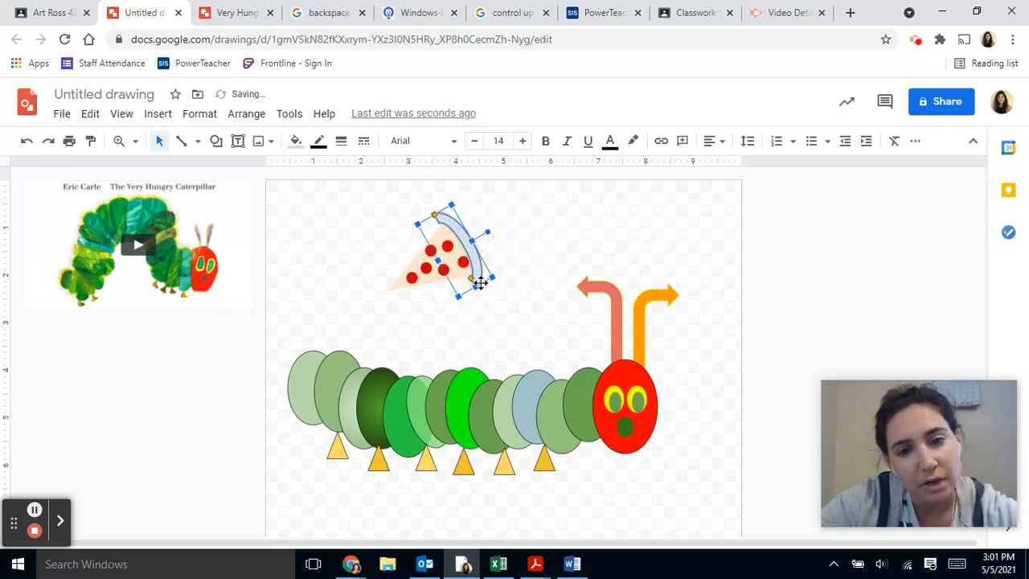
pyautogui.moveTo(480, 283); pyautogui.dragTo(479, 280)
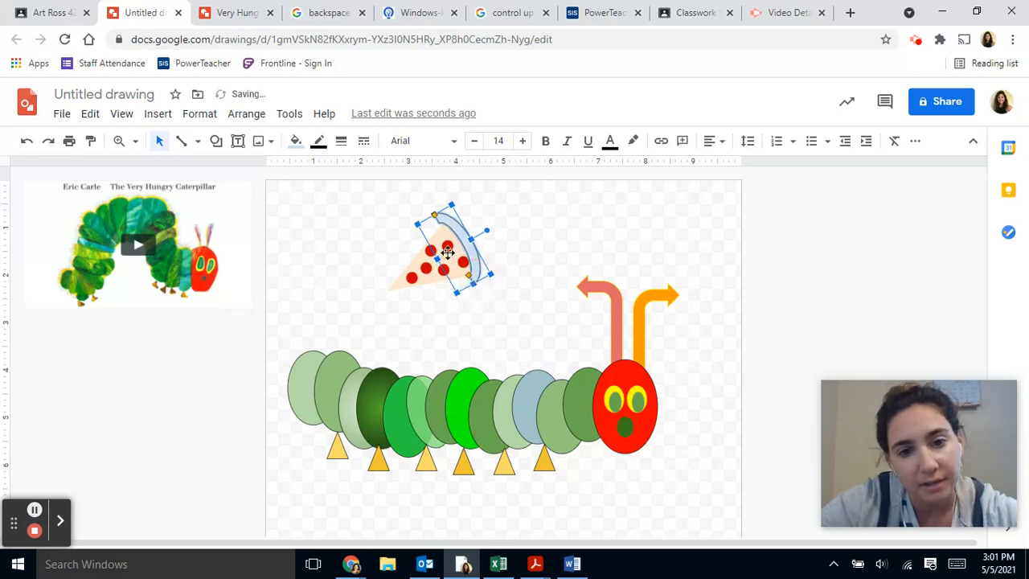
pyautogui.moveTo(460, 232); pyautogui.dragTo(463, 235)
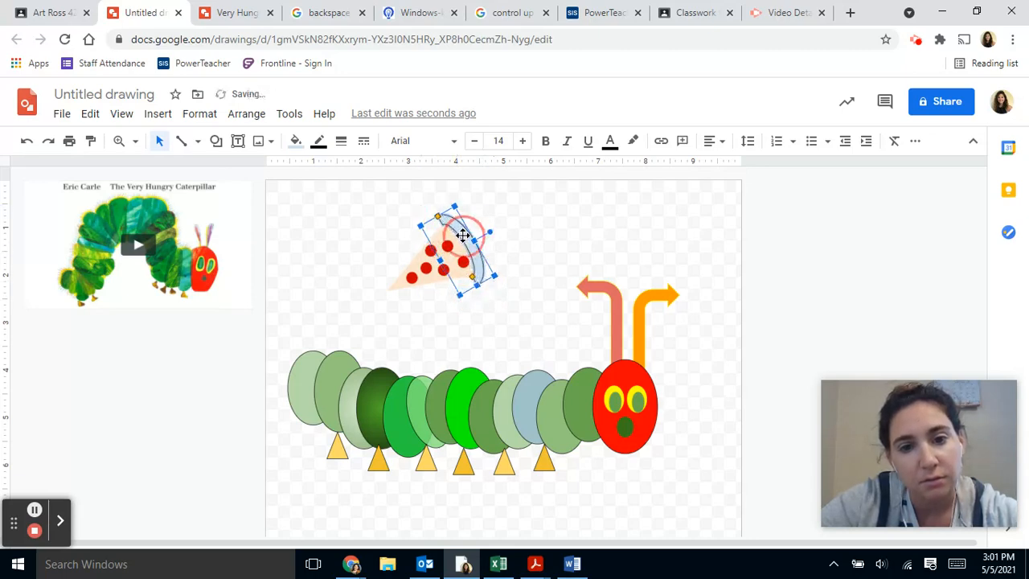
# - Try two light red-berry fills and a dark yellow fill on the pizza slice's crust arc
pyautogui.click(296, 141)
pyautogui.click(301, 275)
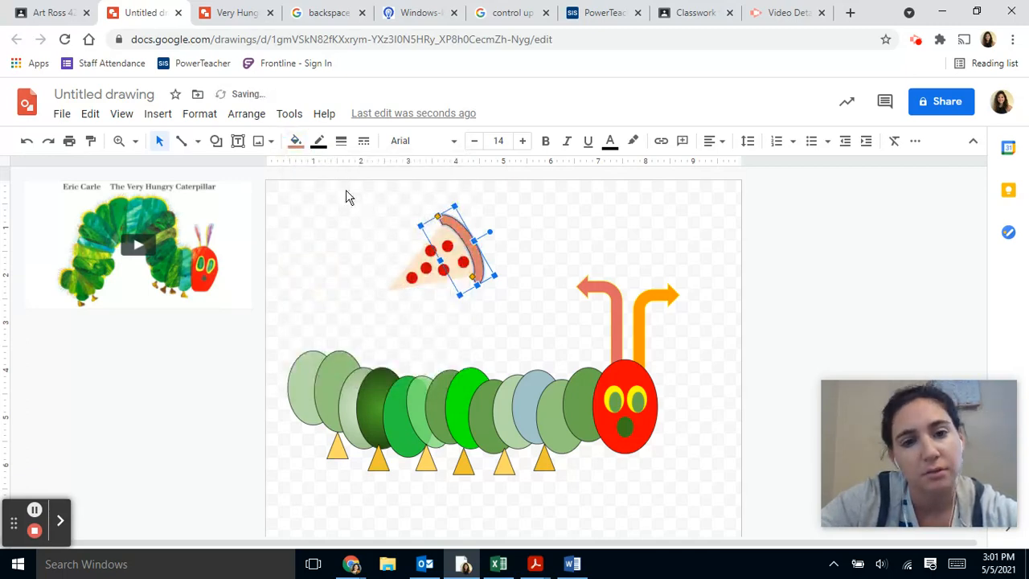
pyautogui.click(296, 142)
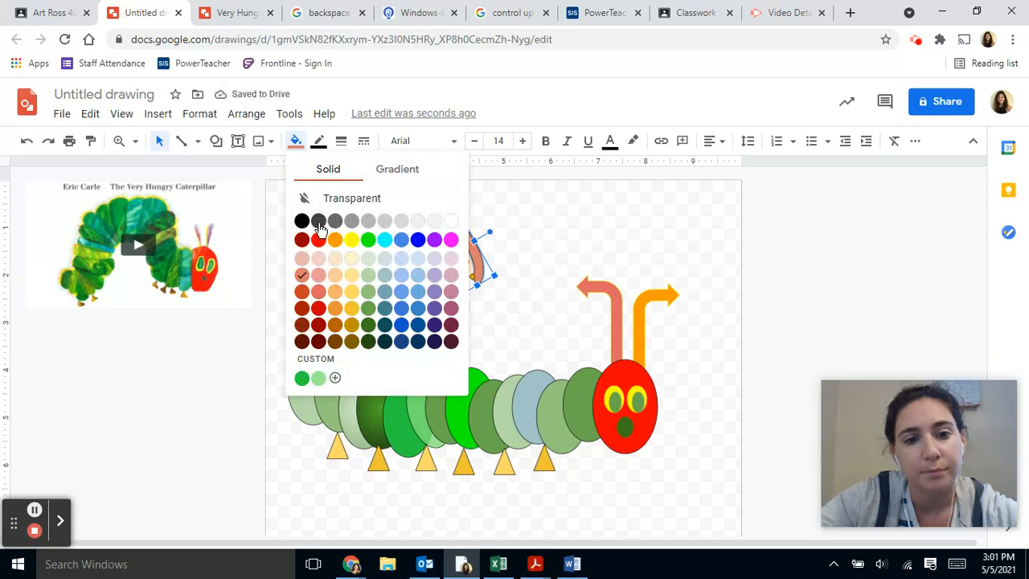
pyautogui.click(304, 297)
pyautogui.click(296, 141)
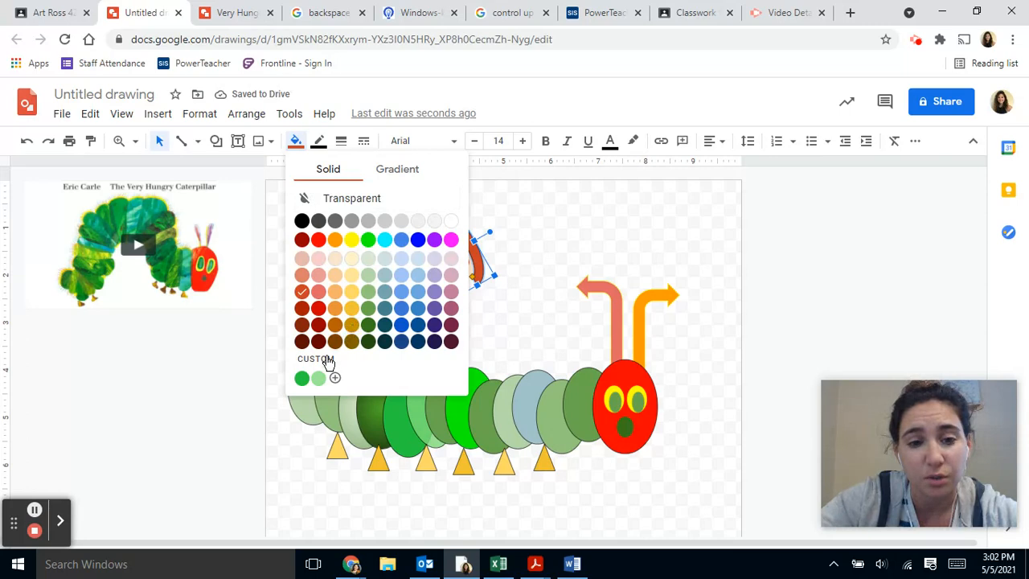
pyautogui.click(354, 323)
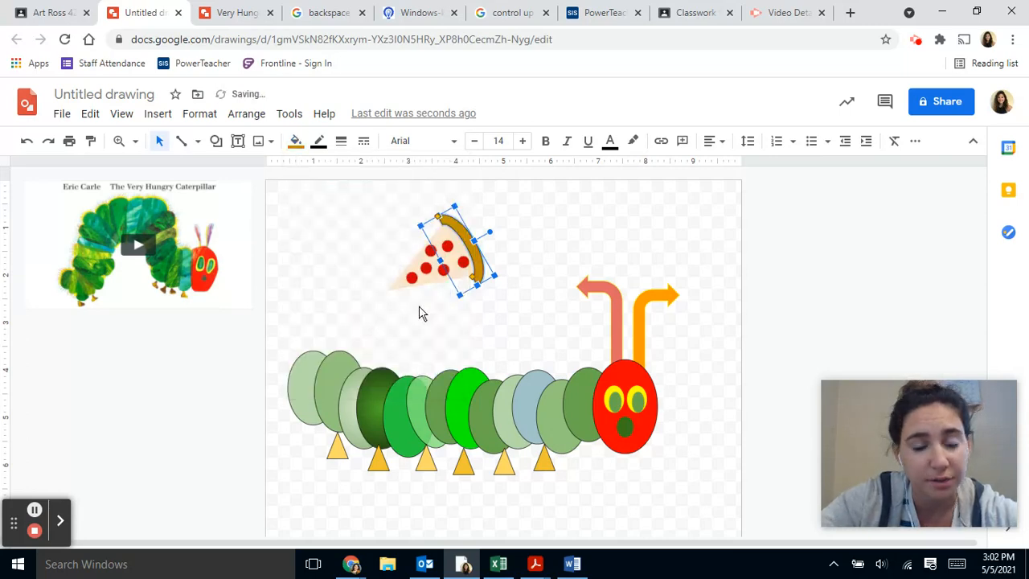
# - Fill the crust arc with a custom orange-brown colour, #d27934ff
pyautogui.click(296, 143)
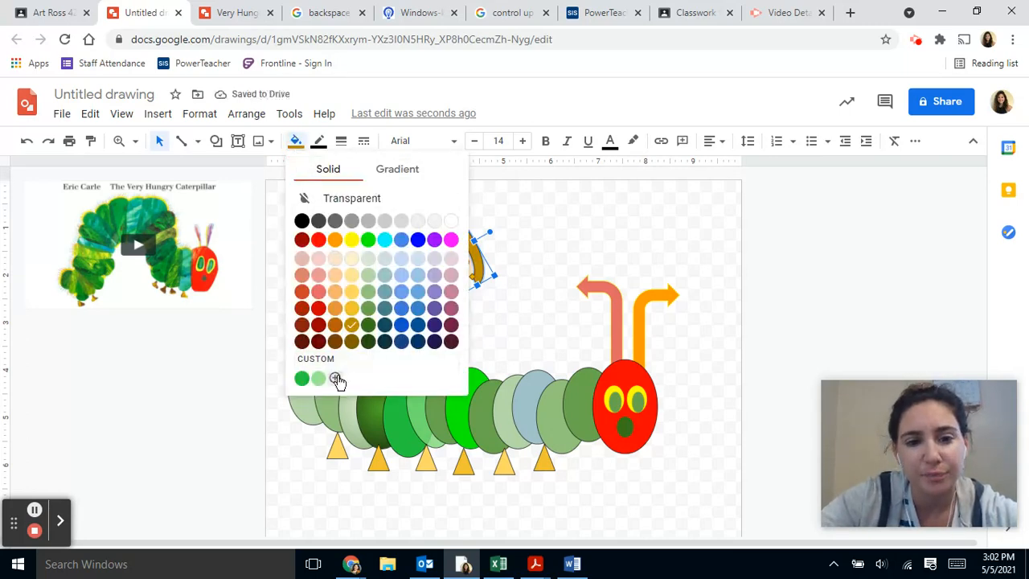
pyautogui.click(335, 377)
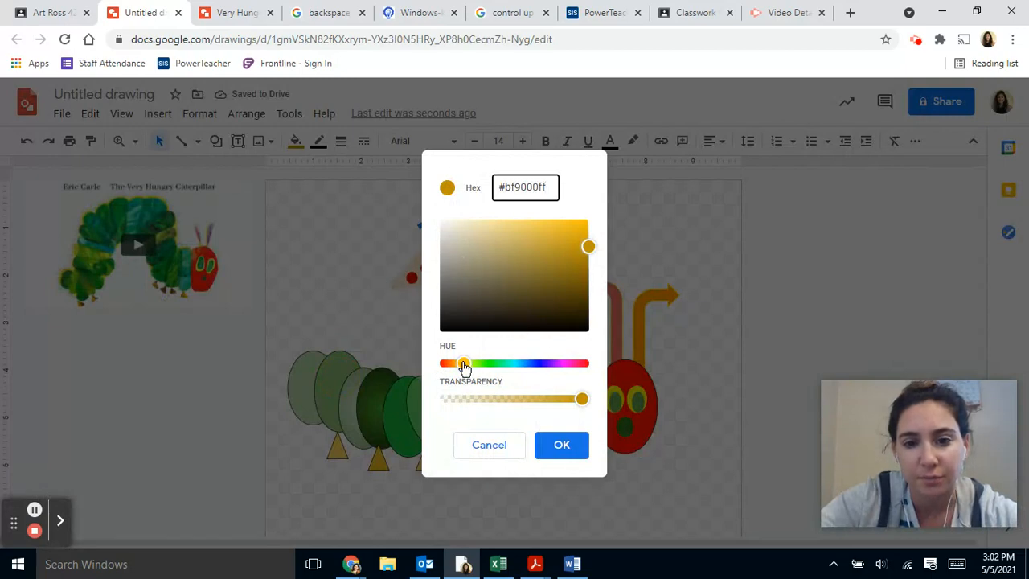
pyautogui.moveTo(465, 366)
pyautogui.mouseDown()
pyautogui.moveTo(588, 374)
pyautogui.moveTo(459, 363)
pyautogui.mouseUp()
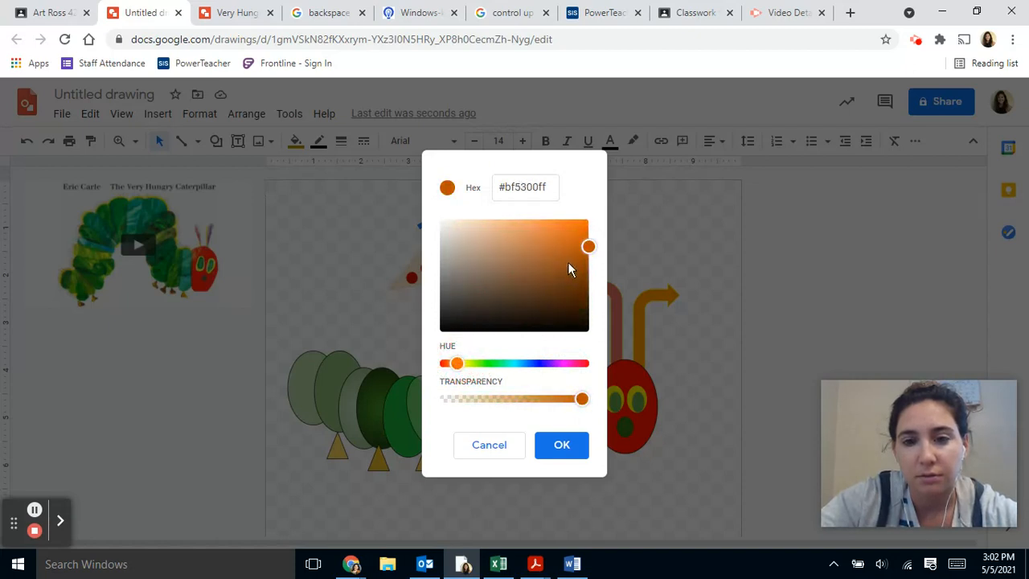
pyautogui.moveTo(586, 251); pyautogui.dragTo(553, 245)
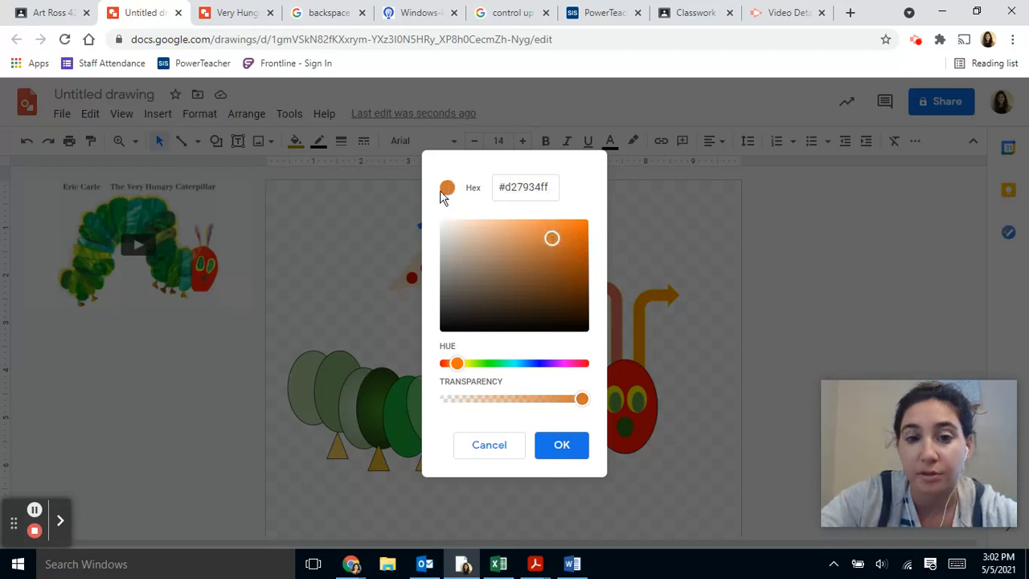
pyautogui.click(563, 444)
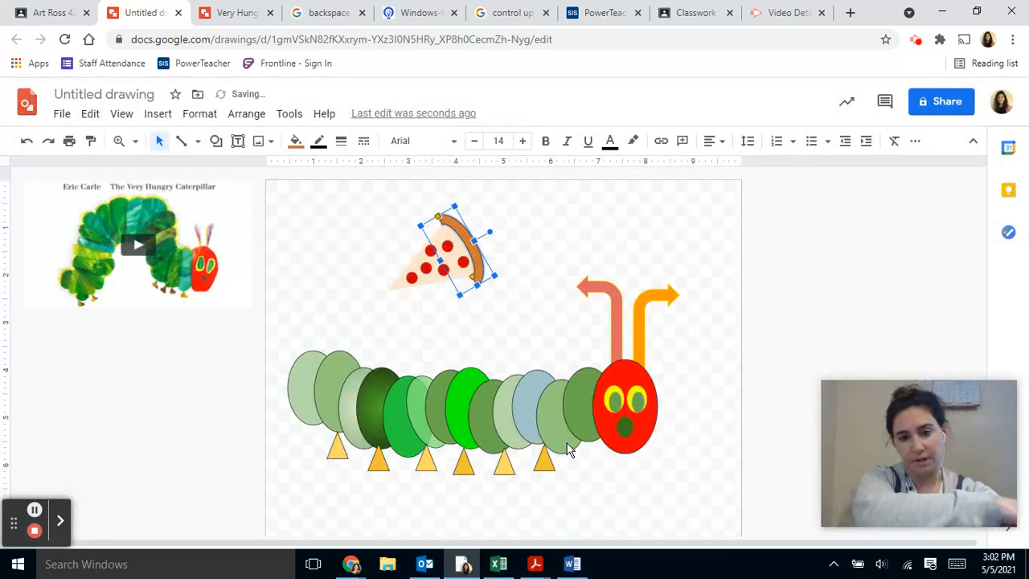
pyautogui.click(510, 356)
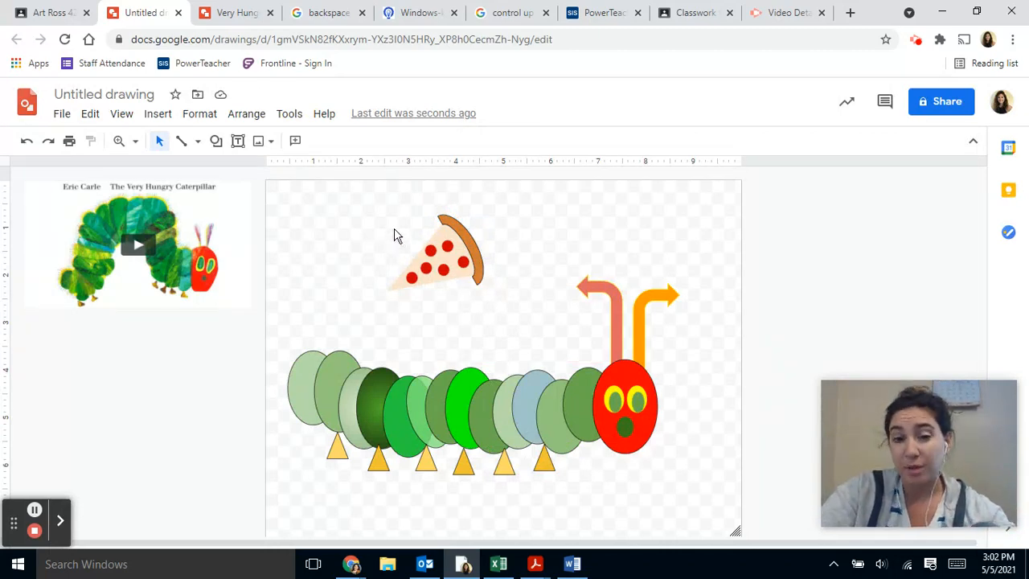
# - Shrink the whole pizza slice and move it to the lower-right corner of the canvas, below the caterpillar's head
pyautogui.moveTo(374, 206); pyautogui.dragTo(513, 317)
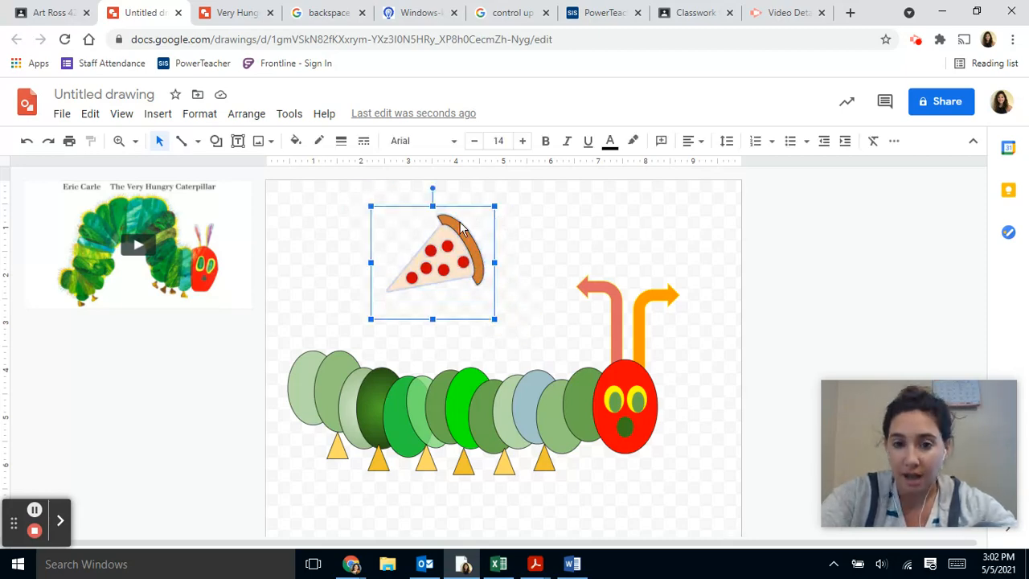
pyautogui.moveTo(457, 237); pyautogui.dragTo(740, 228)
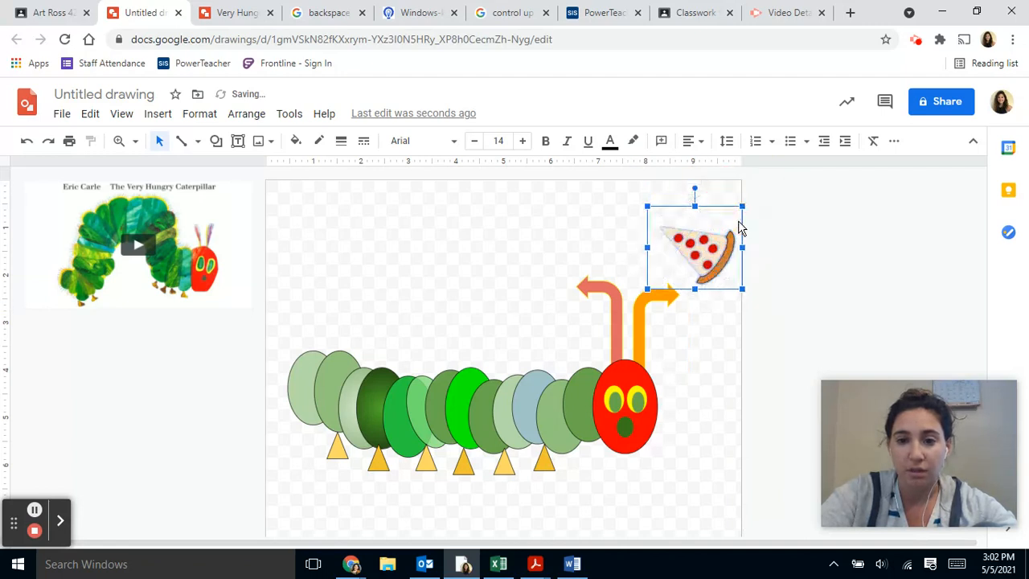
pyautogui.moveTo(694, 187); pyautogui.dragTo(705, 481)
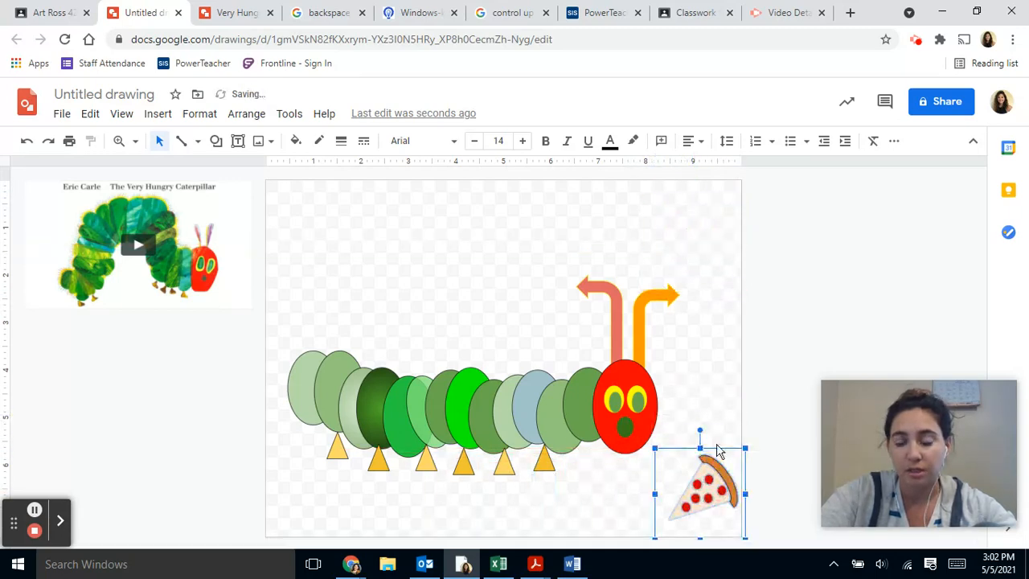
pyautogui.click(730, 385)
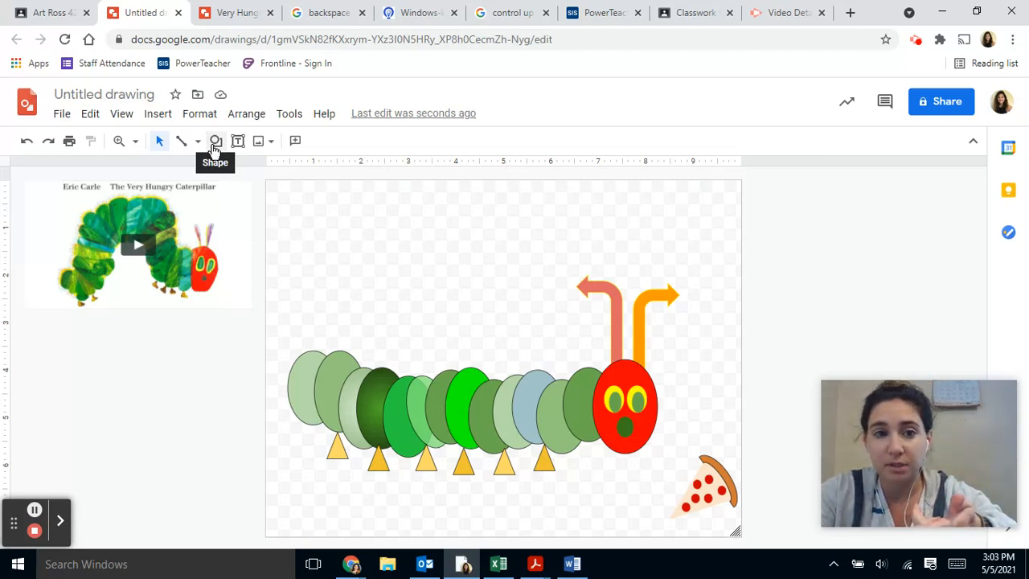
# - Draw a tiny oval in the empty upper-left area of the canvas and fill it with dark purple
pyautogui.click(215, 143)
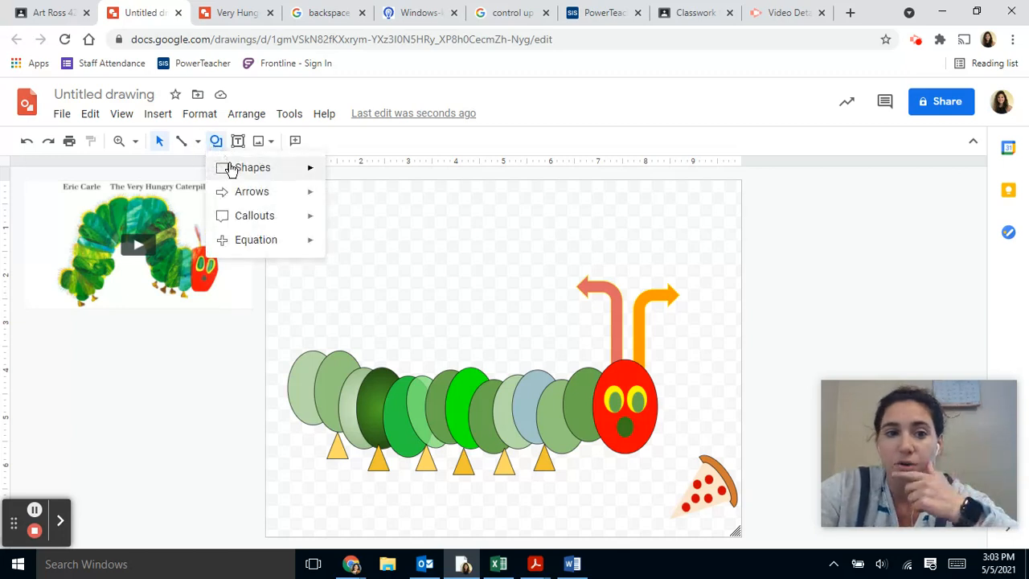
pyautogui.moveTo(230, 168)
pyautogui.click(337, 202)
pyautogui.moveTo(344, 214); pyautogui.dragTo(353, 227)
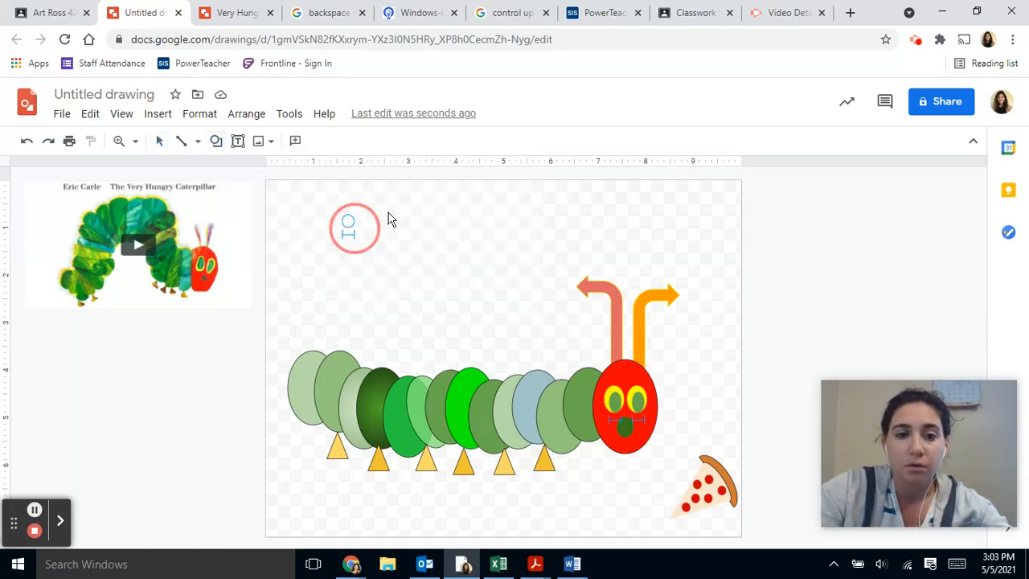
pyautogui.click(295, 142)
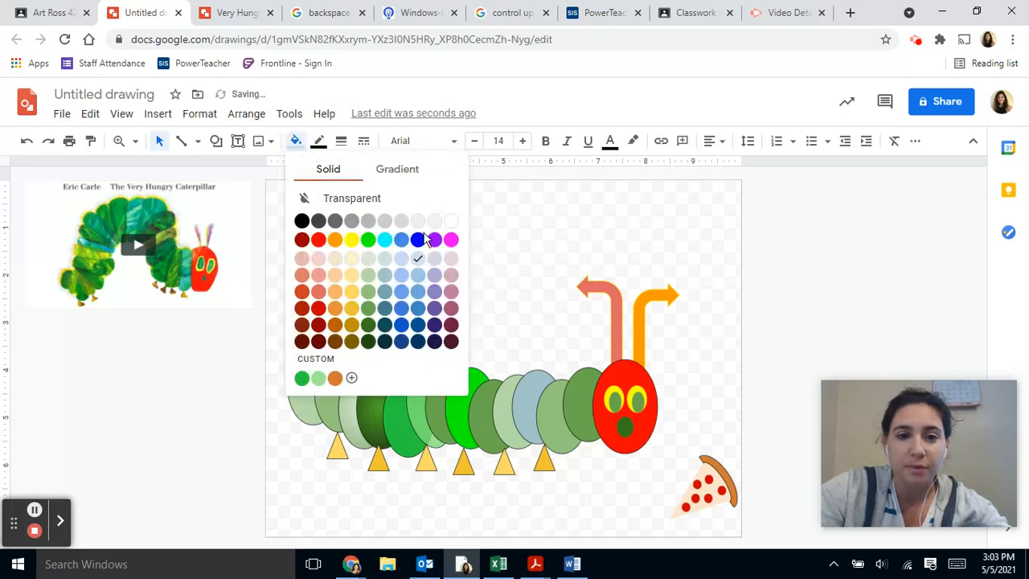
pyautogui.click(434, 308)
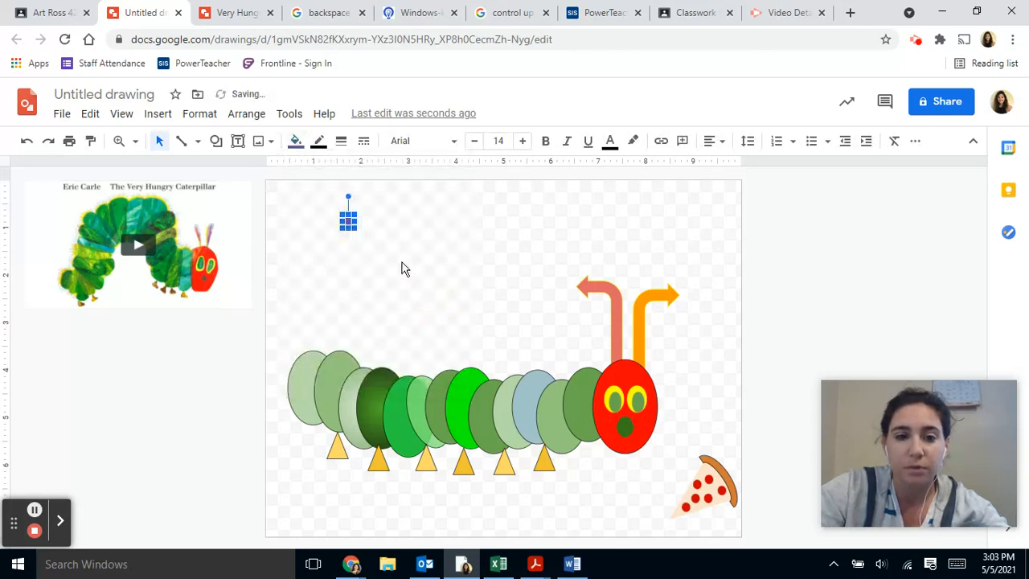
pyautogui.click(372, 245)
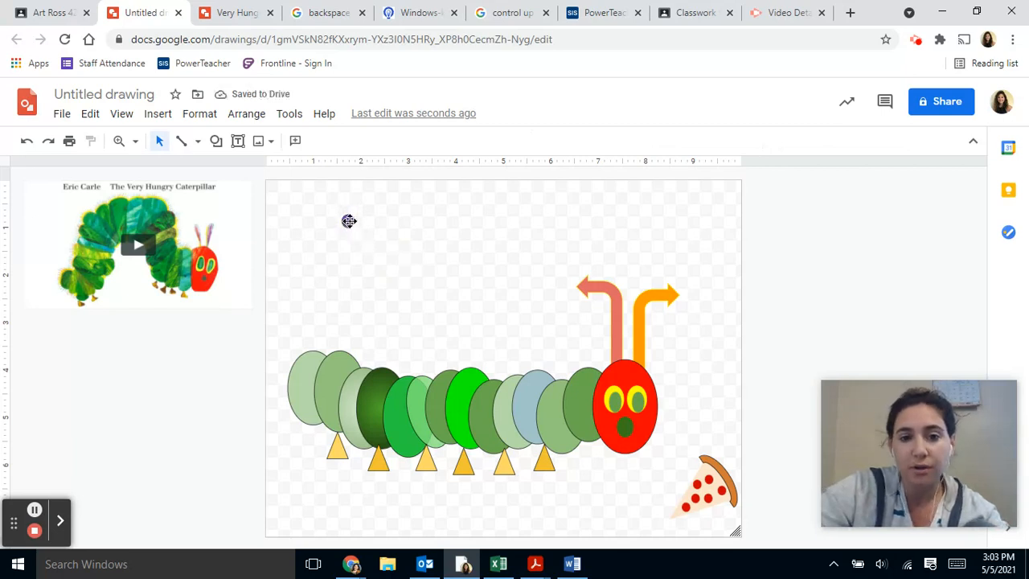
pyautogui.click(348, 221)
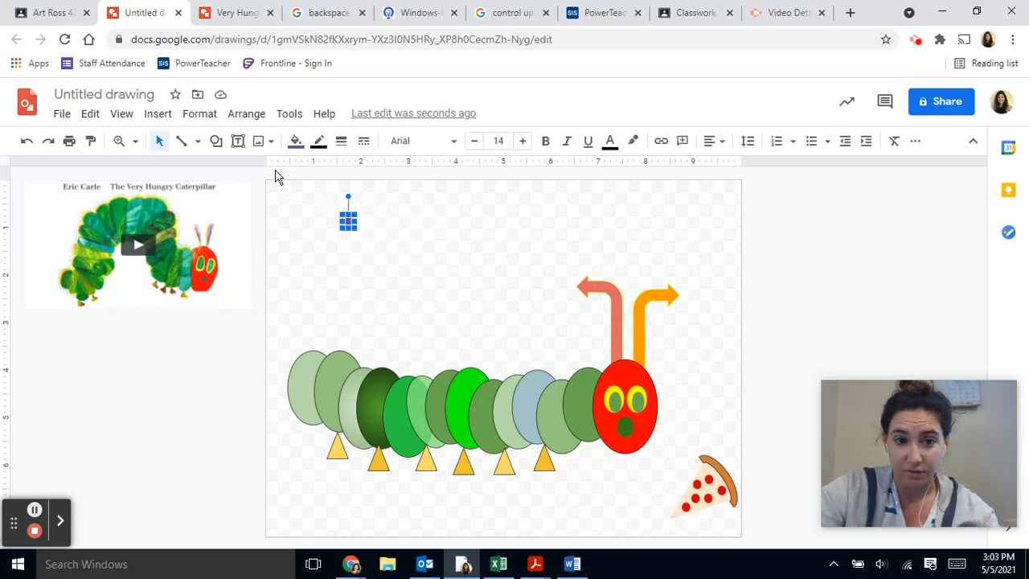
pyautogui.click(428, 235)
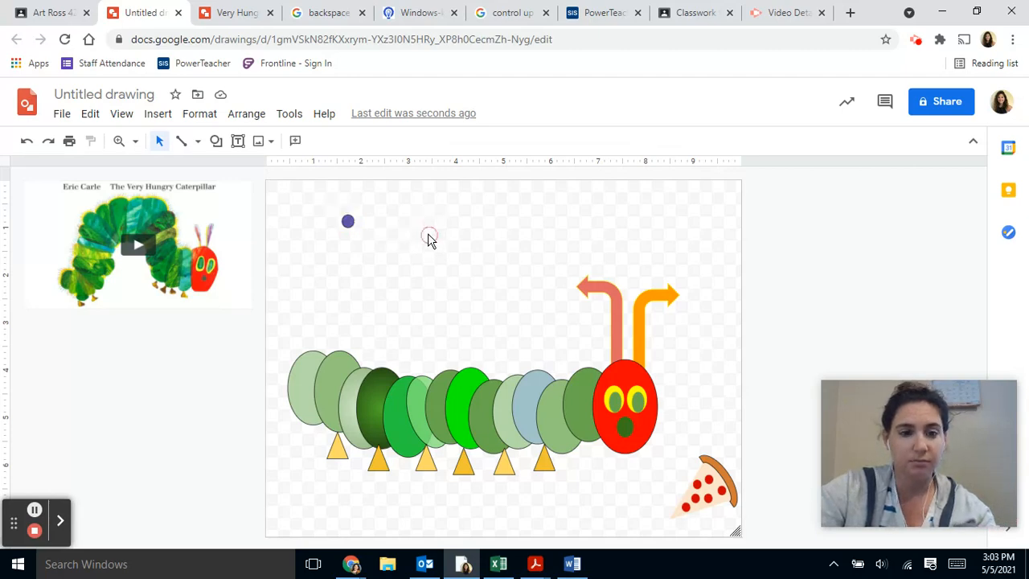
# - Duplicate the small purple circle into a diagonal row of touching copies
pyautogui.click(349, 219)
pyautogui.hotkey('ctrl', 'd')
pyautogui.hotkey('ctrl', 'd')
pyautogui.hotkey('ctrl', 'd')
pyautogui.hotkey('ctrl', 'd')
pyautogui.hotkey('ctrl', 'd')
pyautogui.hotkey('ctrl', 'd')
pyautogui.hotkey('ctrl', 'z')
pyautogui.hotkey('ctrl', 'z')
pyautogui.hotkey('ctrl', 'z')
pyautogui.hotkey('ctrl', 'z')
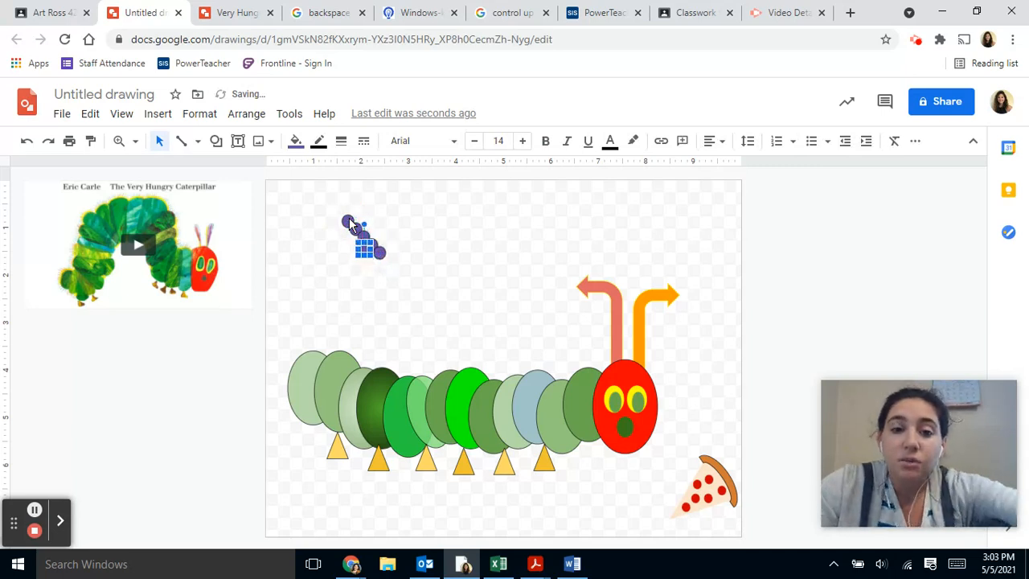
# - Gather the purple circles into a compact grape bunch, nudging the lowest one up level with its neighbour
pyautogui.click(367, 228)
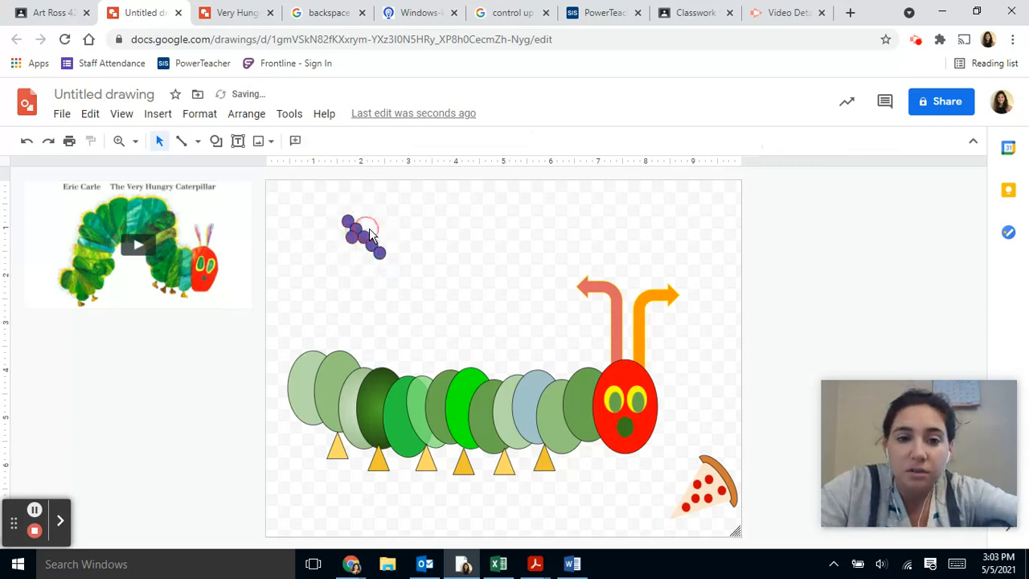
pyautogui.click(363, 227)
pyautogui.click(363, 234)
pyautogui.moveTo(381, 254)
pyautogui.mouseDown()
pyautogui.moveTo(372, 230)
pyautogui.moveTo(382, 246)
pyautogui.moveTo(364, 245)
pyautogui.mouseUp()
pyautogui.hotkey('ctrl', 'z')
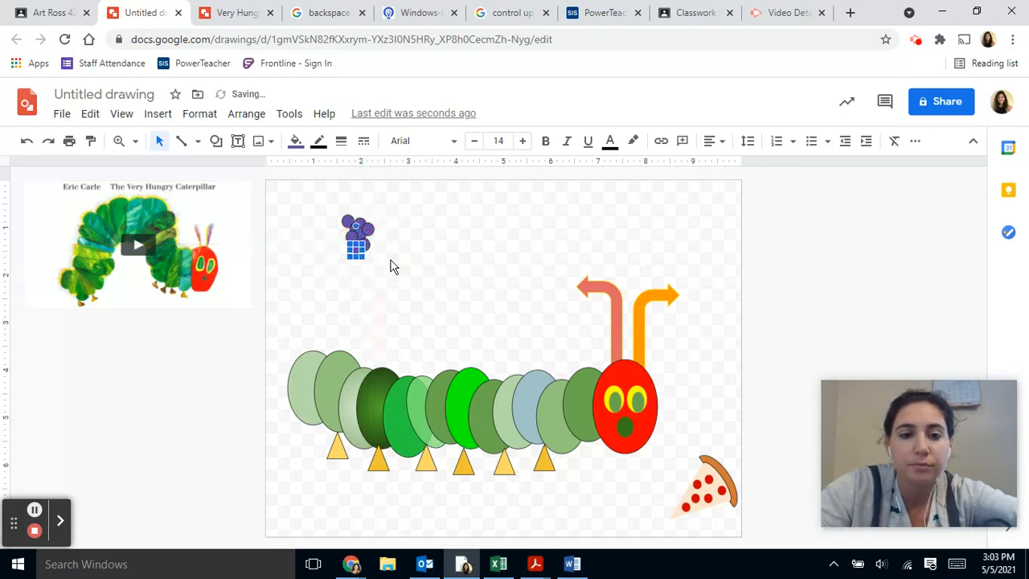
pyautogui.click(407, 259)
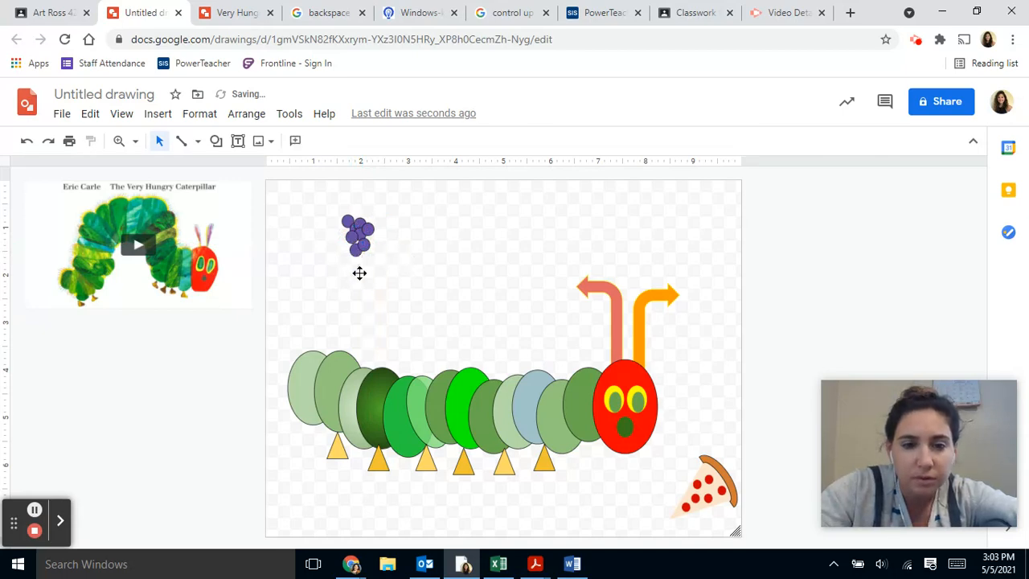
pyautogui.click(357, 252)
pyautogui.press('Up')
pyautogui.click(386, 268)
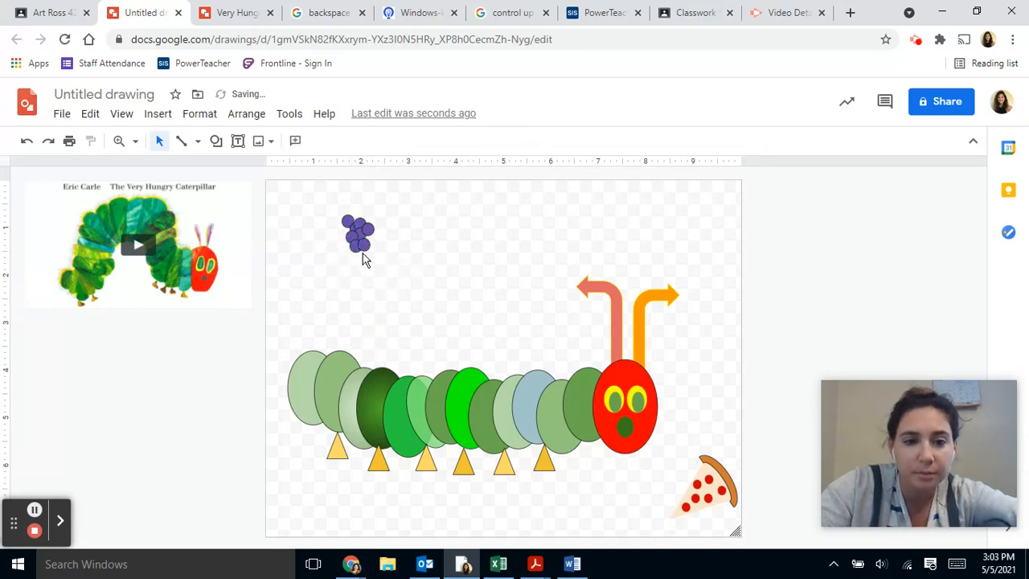
# - Place another grape copy at the bottom tip of the bunch and move the upper-left grape closer to the others
pyautogui.click(365, 252)
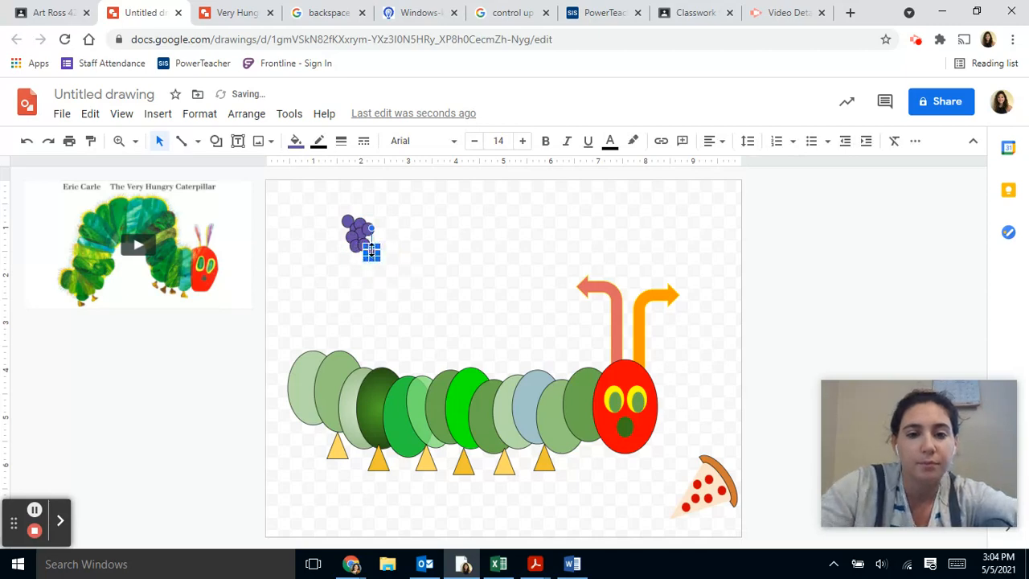
pyautogui.moveTo(371, 252); pyautogui.dragTo(364, 249)
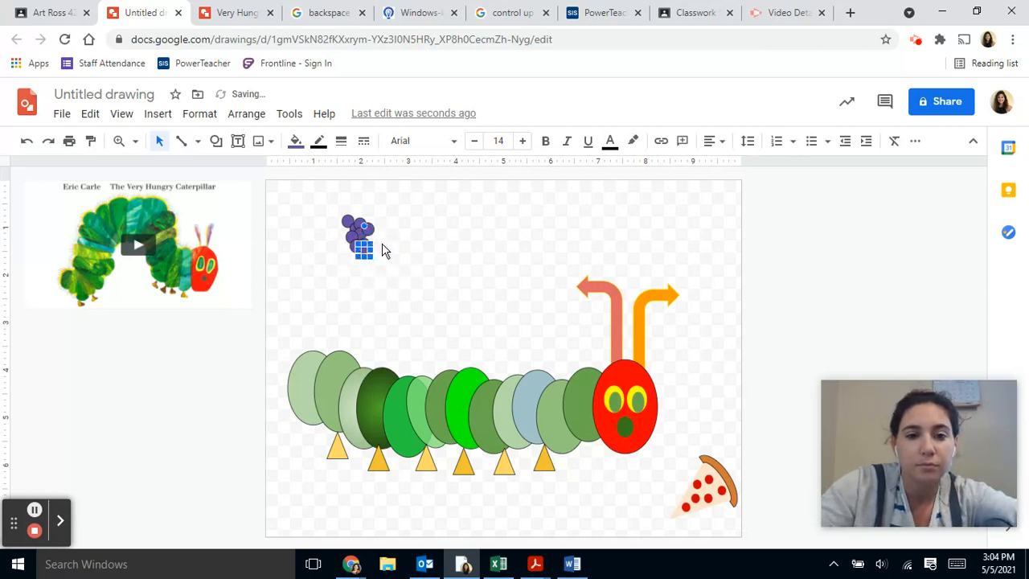
pyautogui.click(361, 254)
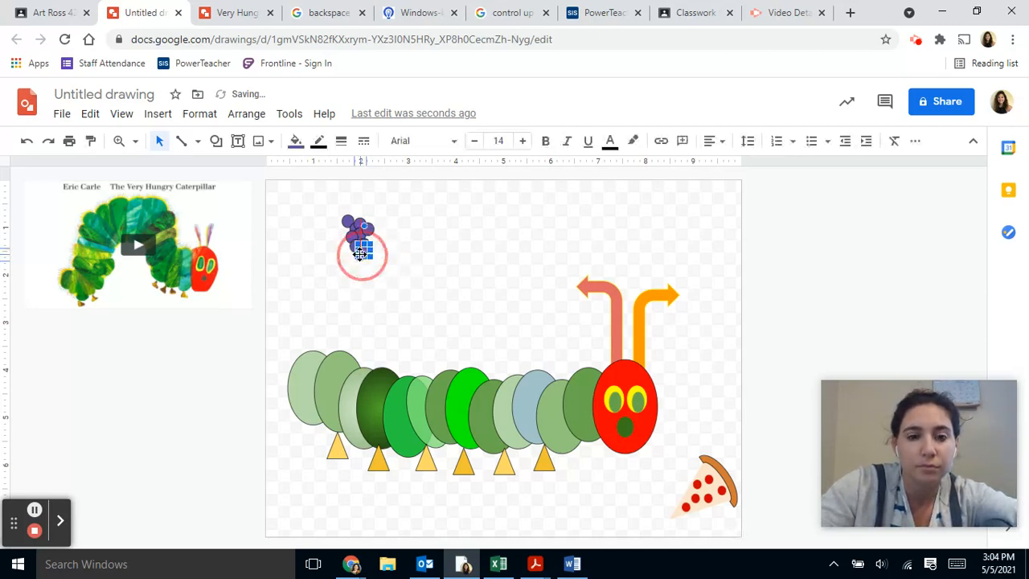
pyautogui.press('Escape')
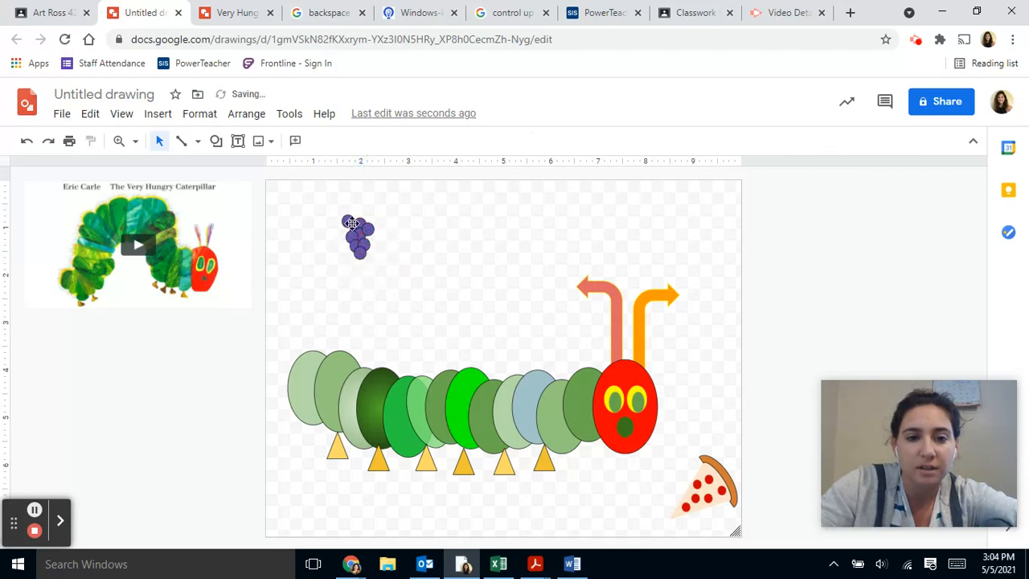
pyautogui.click(351, 224)
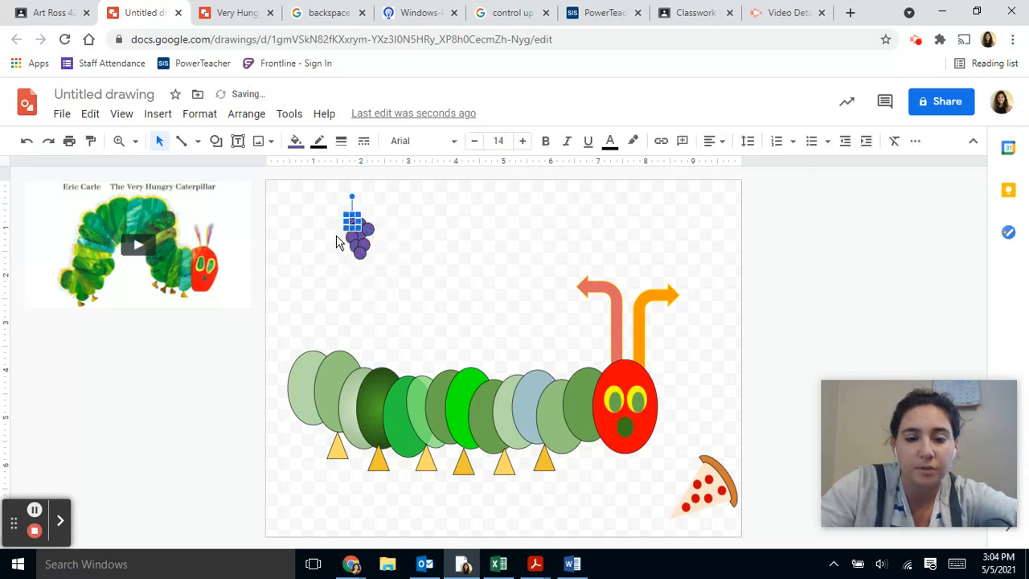
pyautogui.click(437, 235)
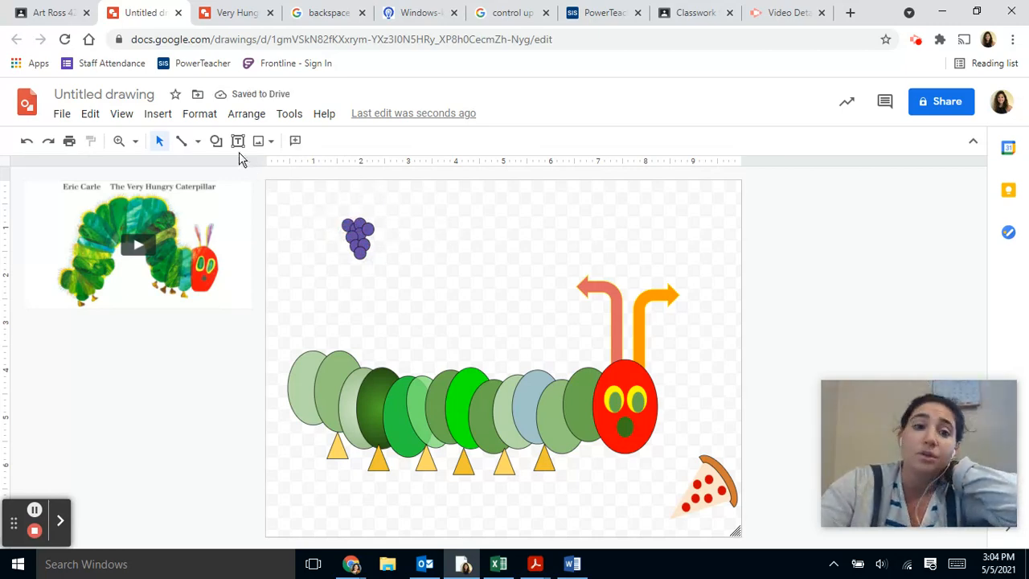
pyautogui.click(215, 142)
pyautogui.moveTo(226, 167)
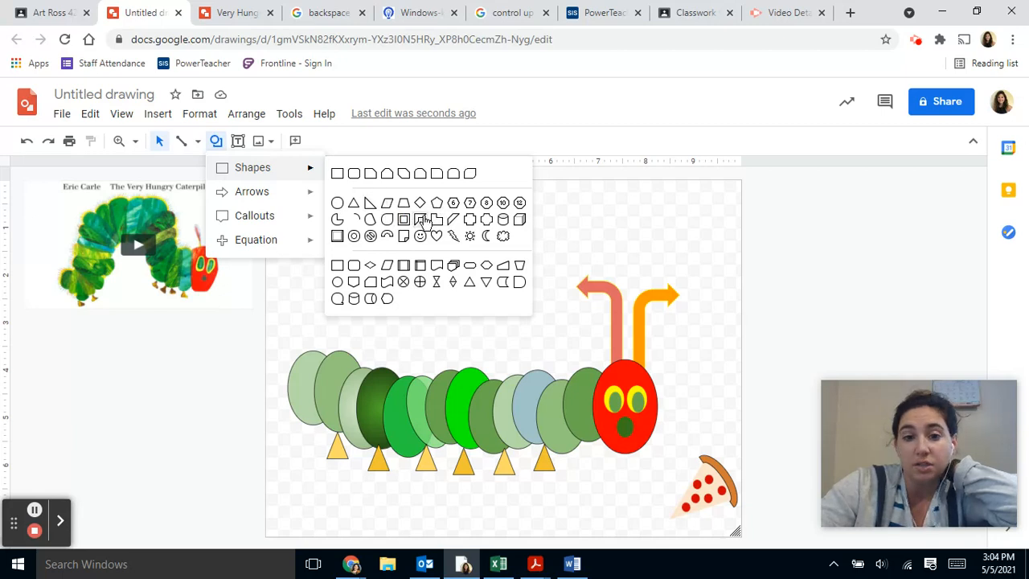
pyautogui.click(304, 276)
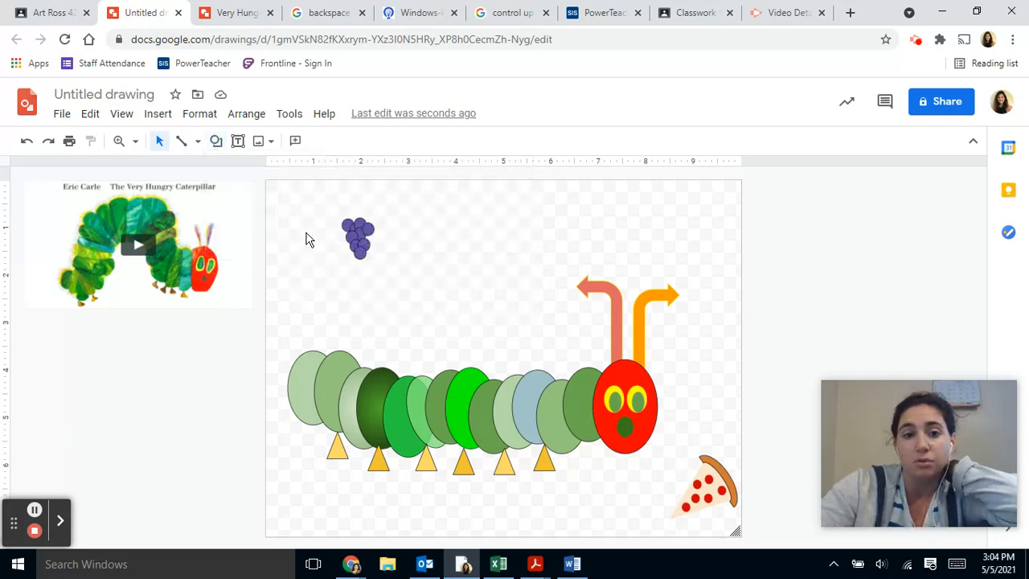
# - Scribble a short curved stem at the top of the grape bunch and colour its line green
pyautogui.click(198, 142)
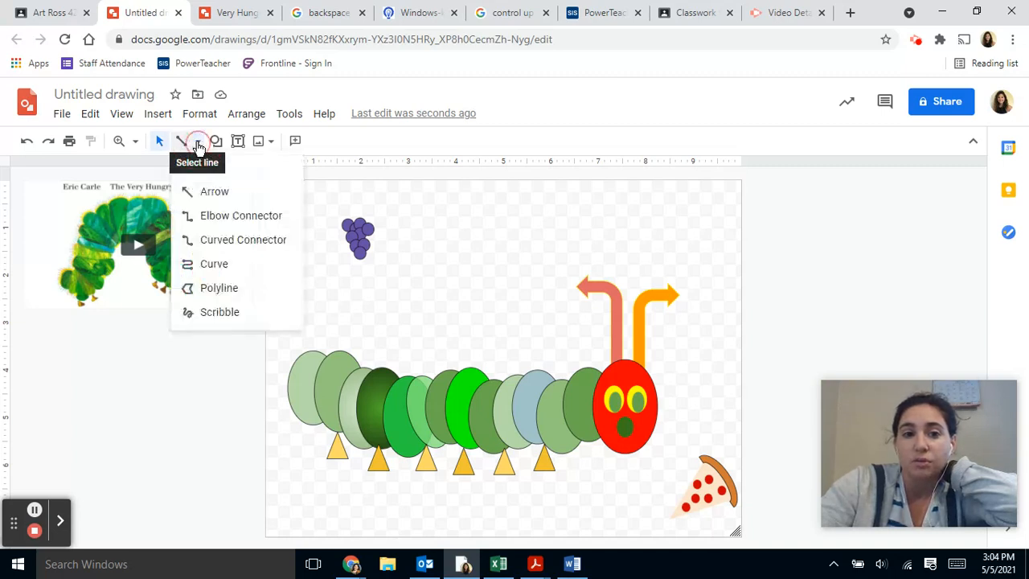
pyautogui.click(210, 315)
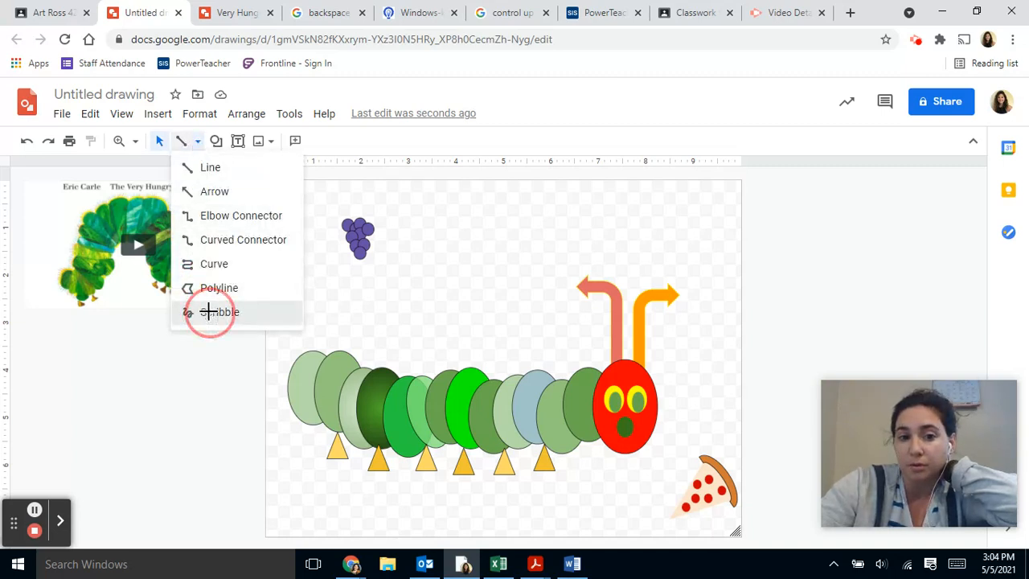
pyautogui.moveTo(355, 219); pyautogui.dragTo(352, 207)
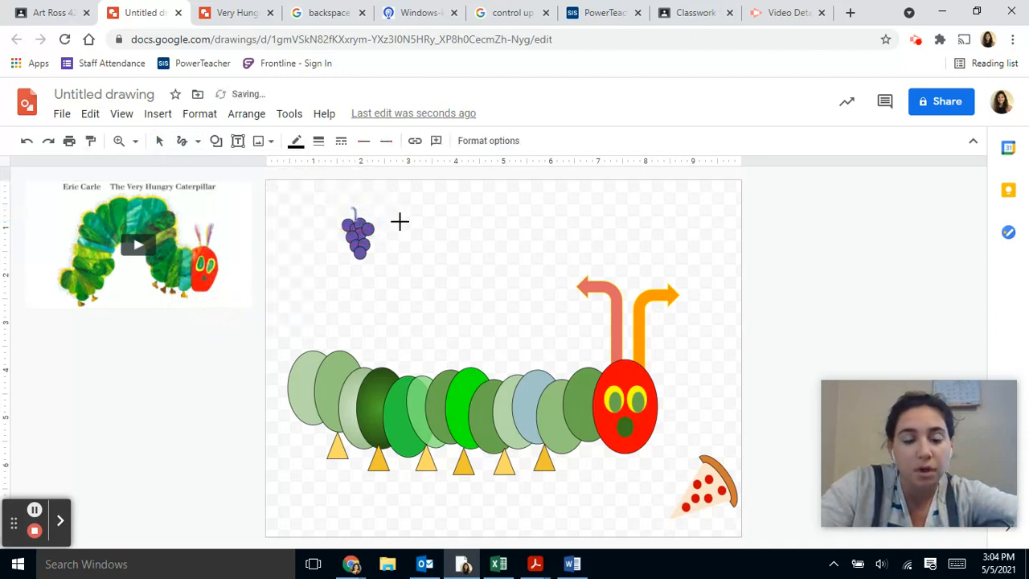
pyautogui.click(295, 142)
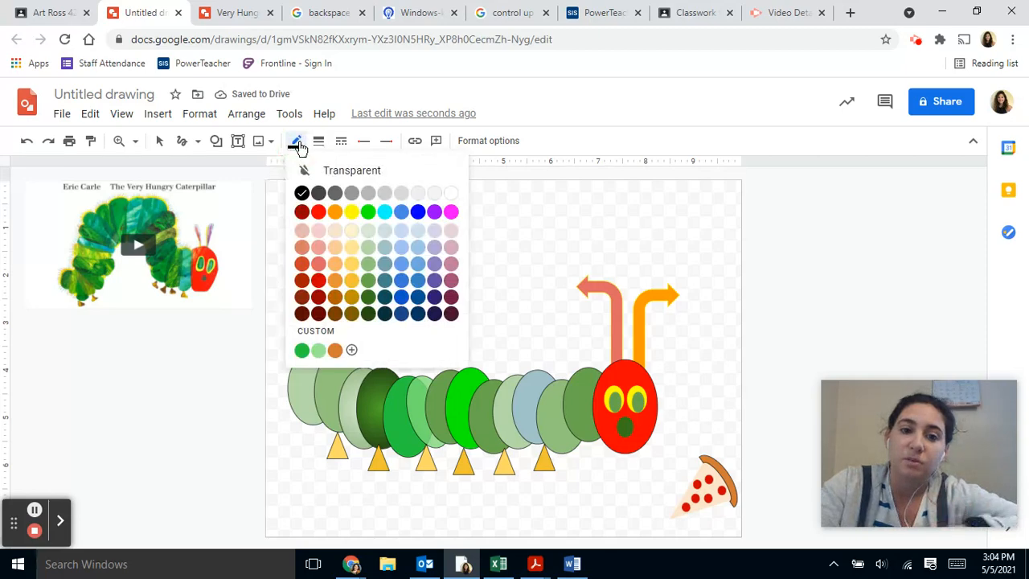
pyautogui.click(368, 281)
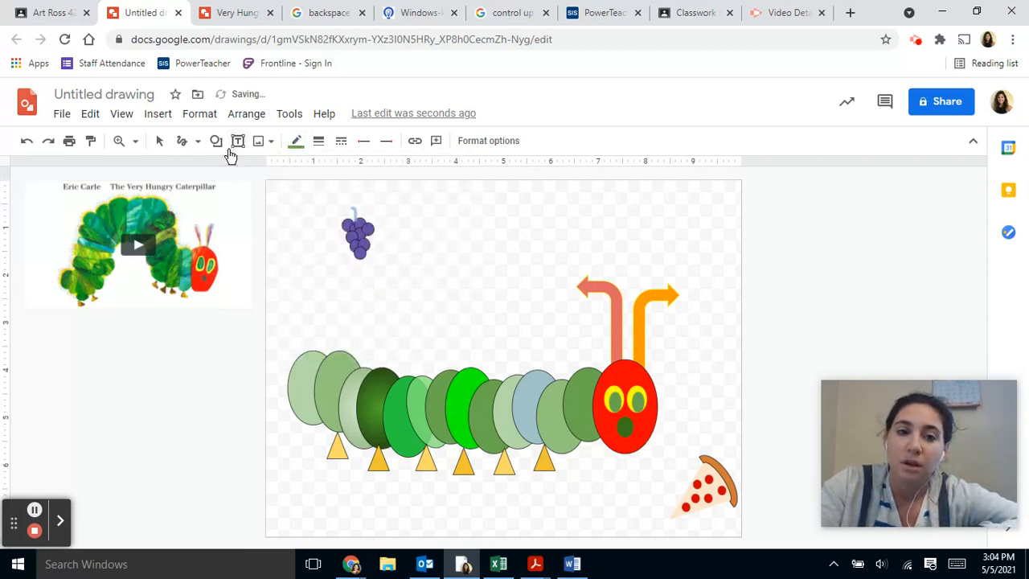
pyautogui.click(159, 141)
pyautogui.click(287, 229)
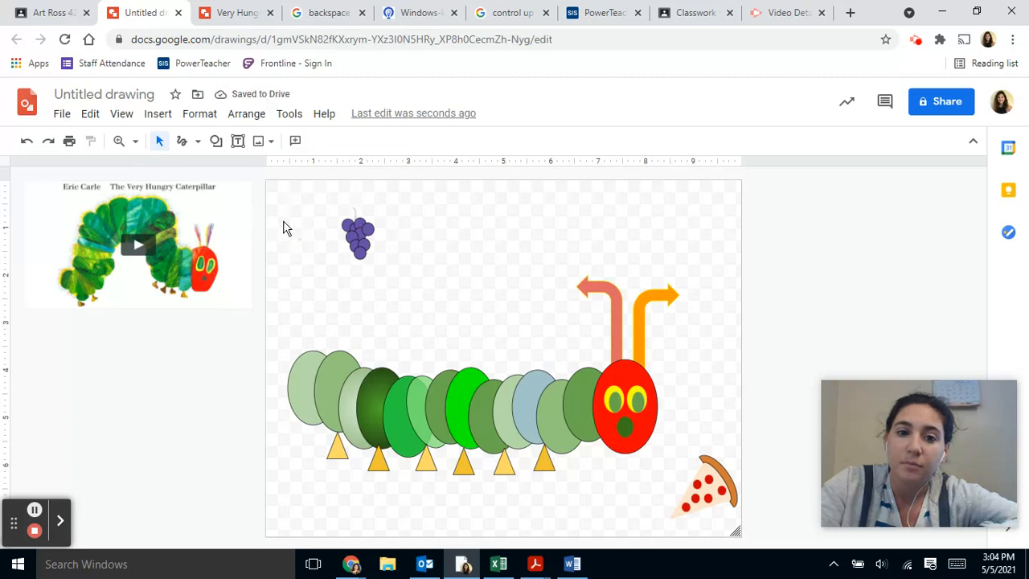
# - Thicken the grape stem's line, trying 4 px before settling on 8 px
pyautogui.click(355, 211)
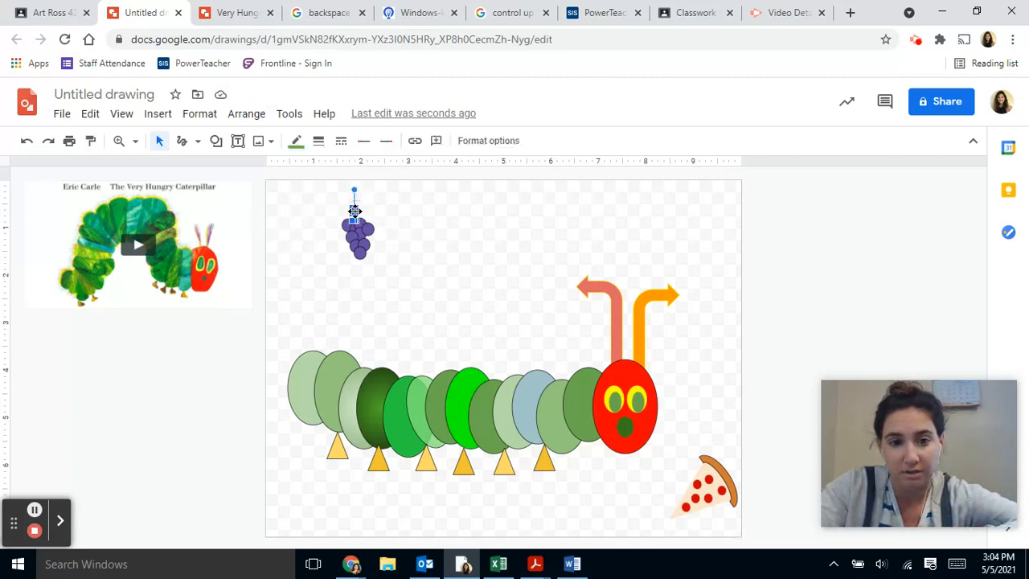
pyautogui.click(318, 145)
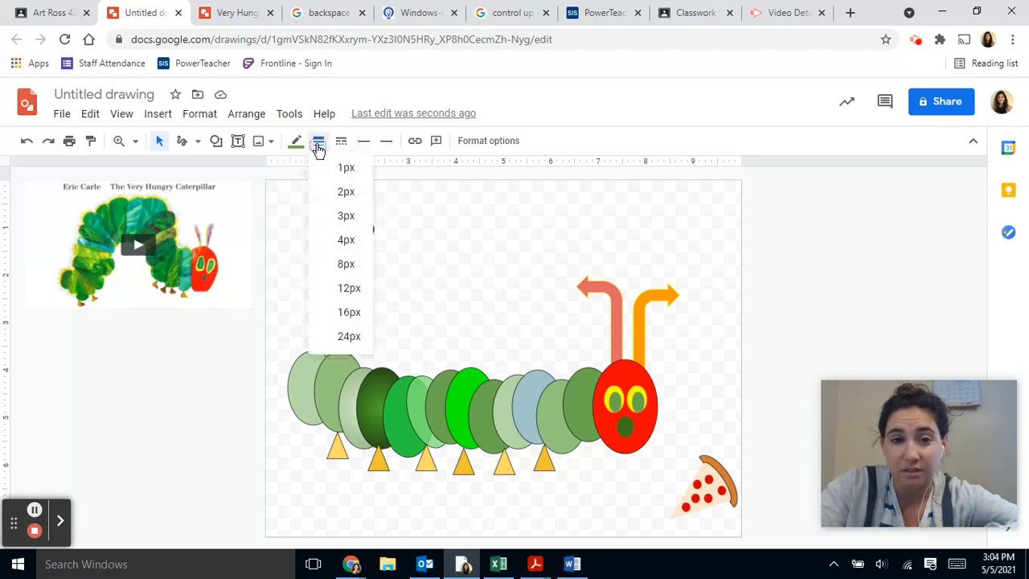
pyautogui.click(346, 239)
pyautogui.click(395, 239)
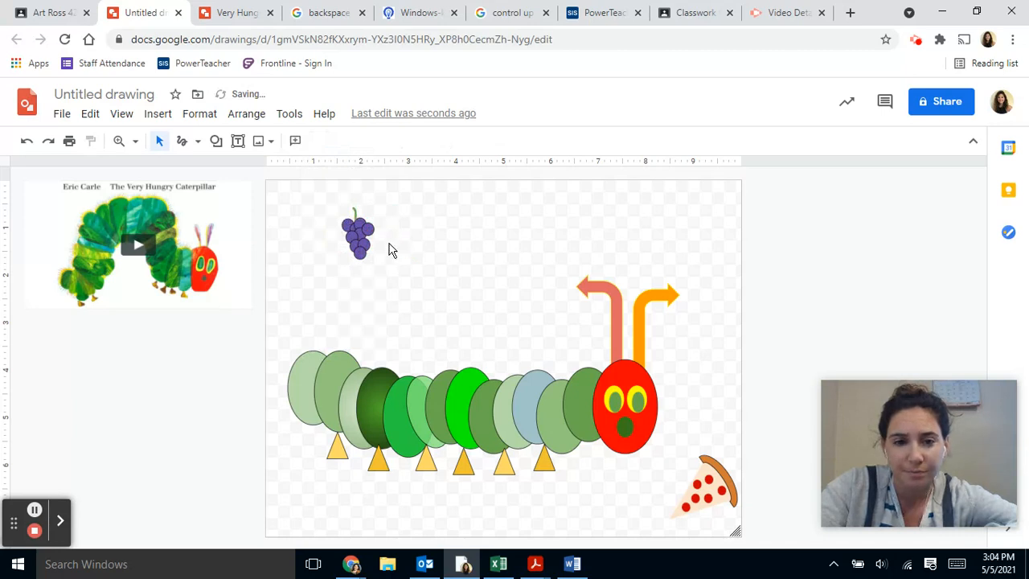
pyautogui.click(355, 211)
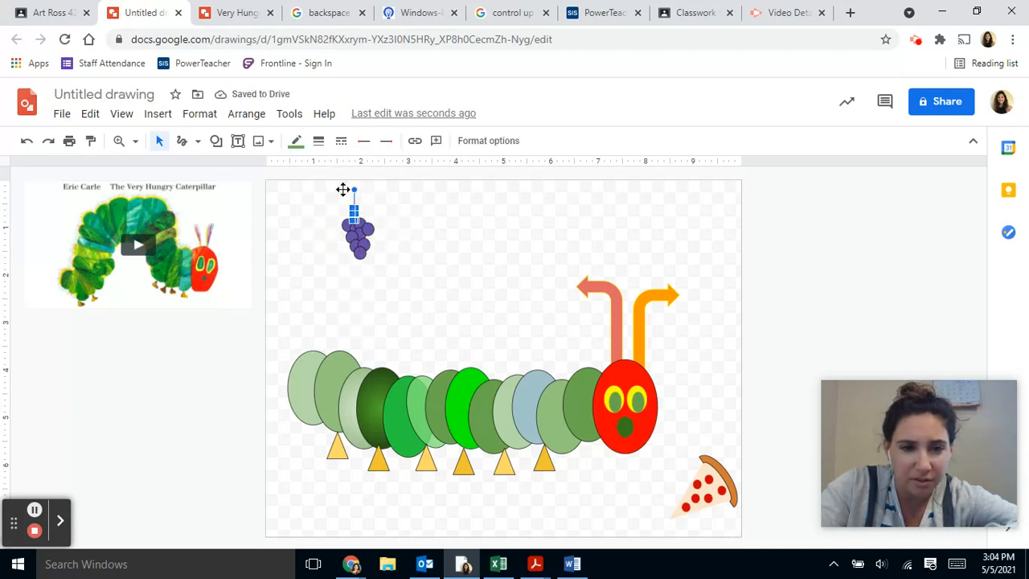
pyautogui.click(318, 142)
pyautogui.click(343, 263)
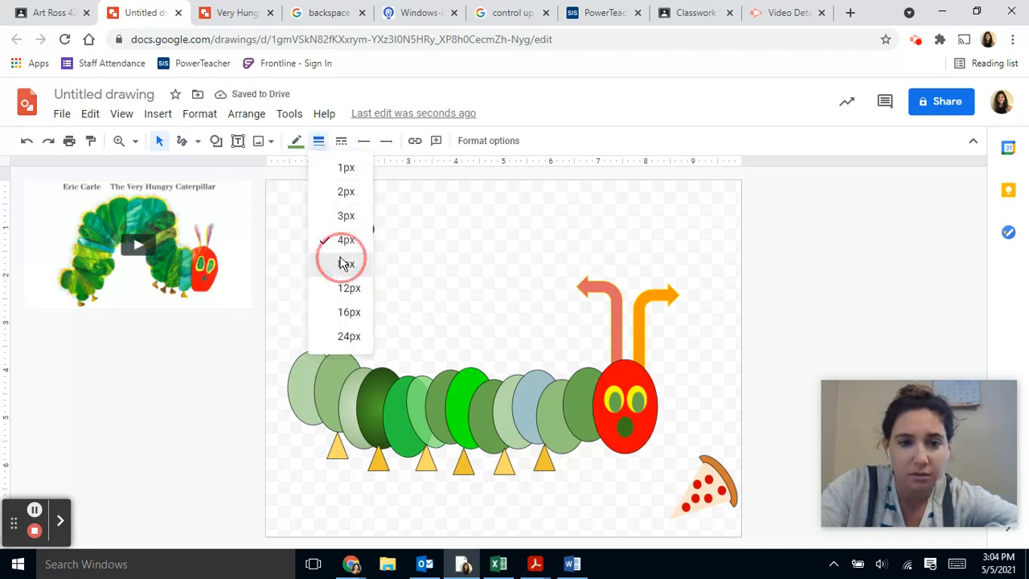
pyautogui.click(408, 258)
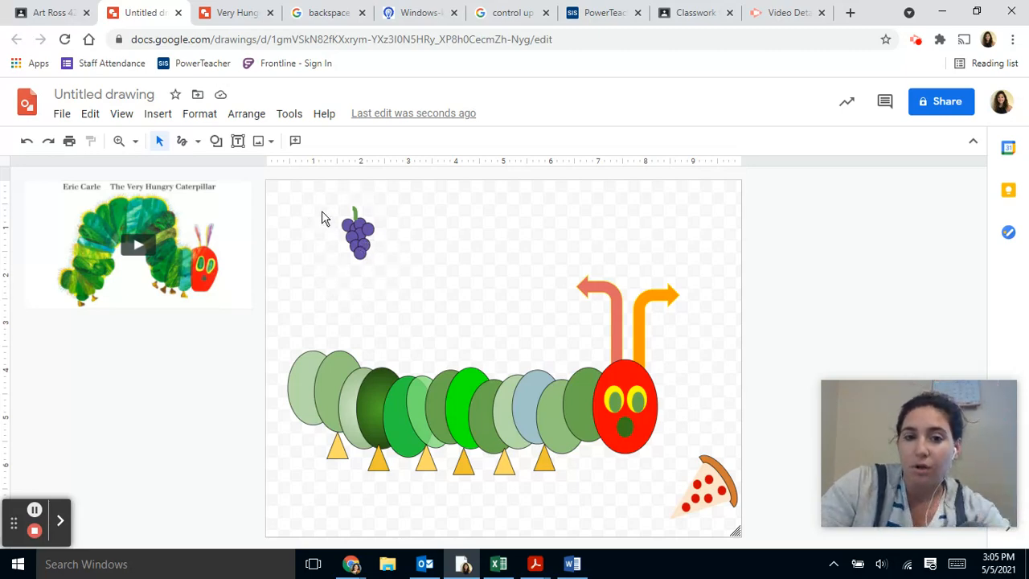
# - Enlarge the whole grape bunch together with its stem
pyautogui.moveTo(326, 201); pyautogui.dragTo(385, 271)
pyautogui.click(398, 276)
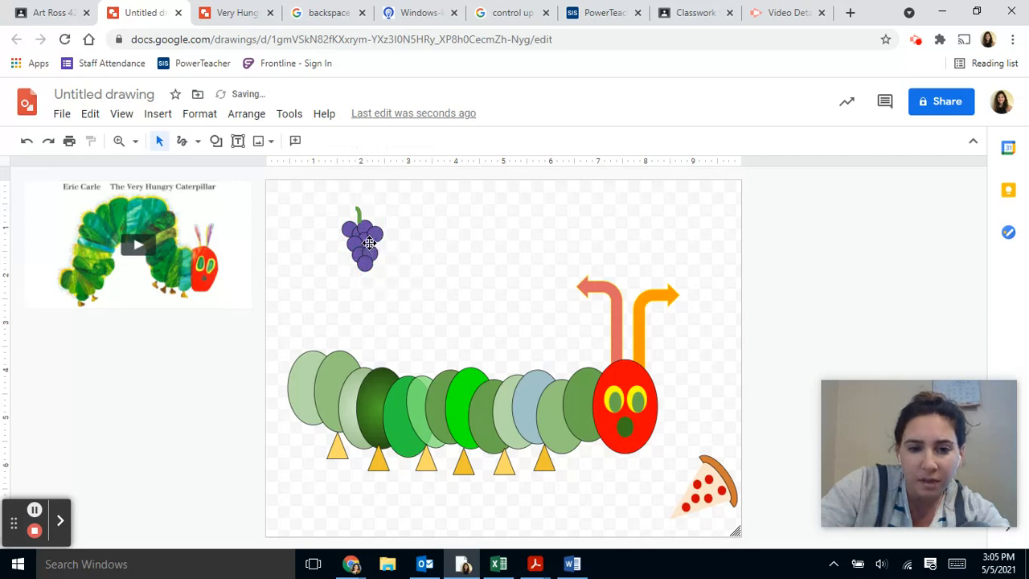
pyautogui.click(372, 244)
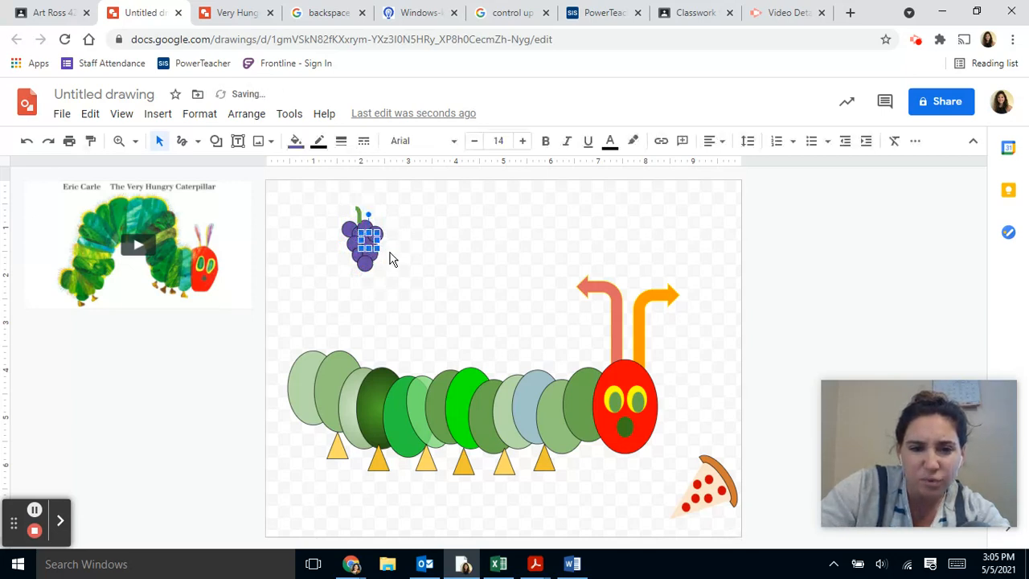
pyautogui.click(389, 258)
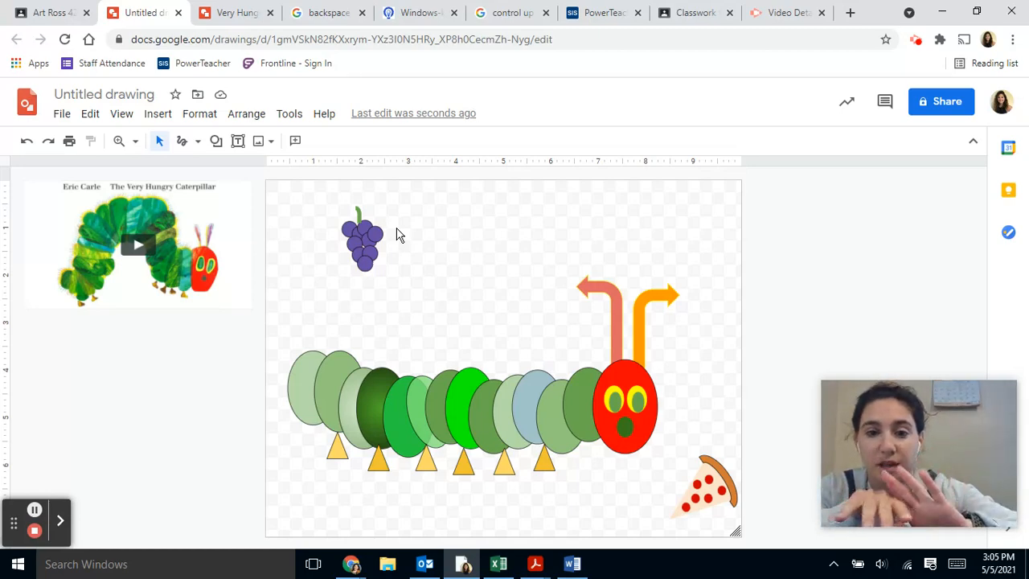
# - Switch to the Very Hungry Caterpillar drawing and delete the picnic photo behind the artwork
pyautogui.click(231, 14)
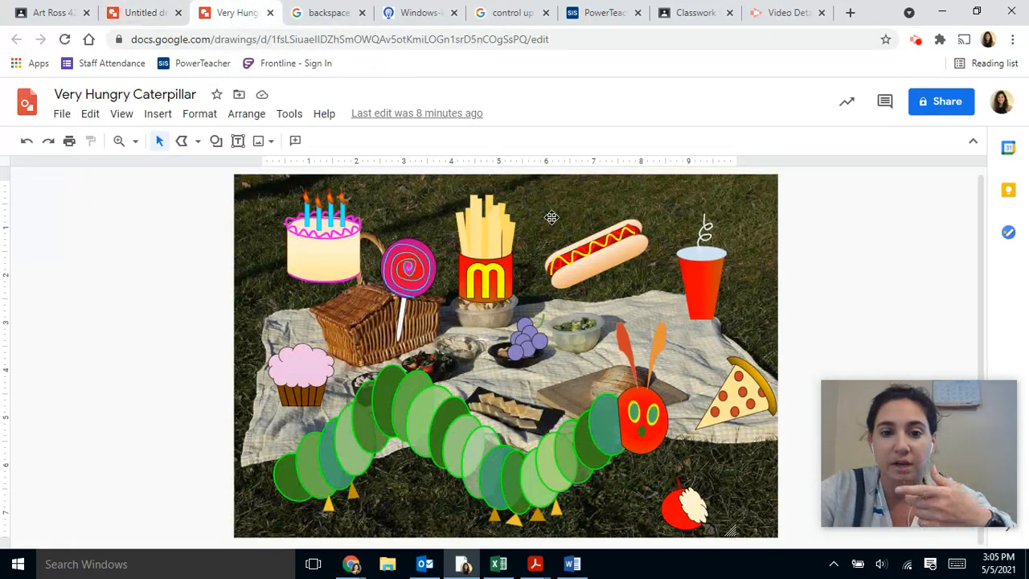
pyautogui.click(691, 330)
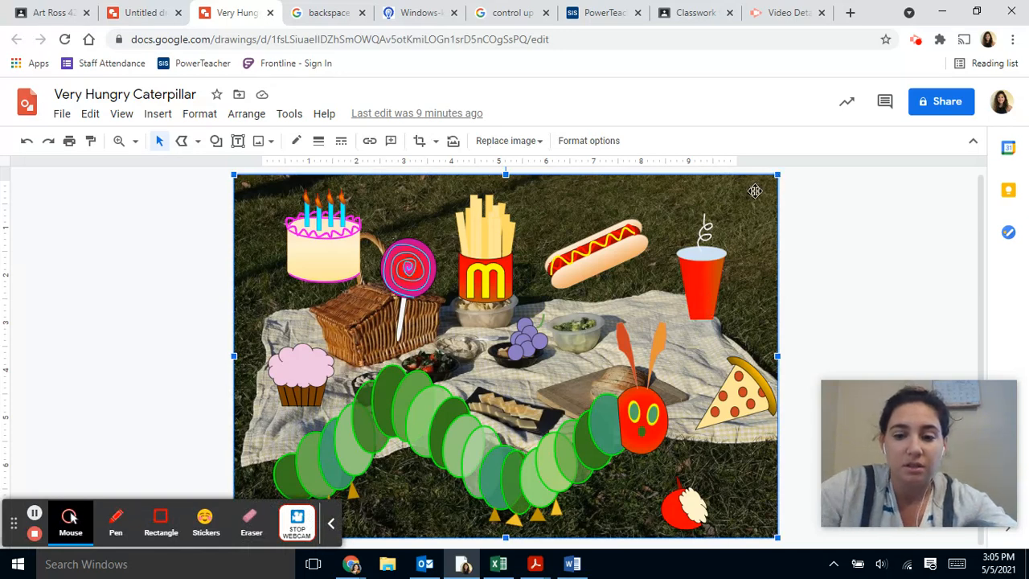
pyautogui.press('Delete')
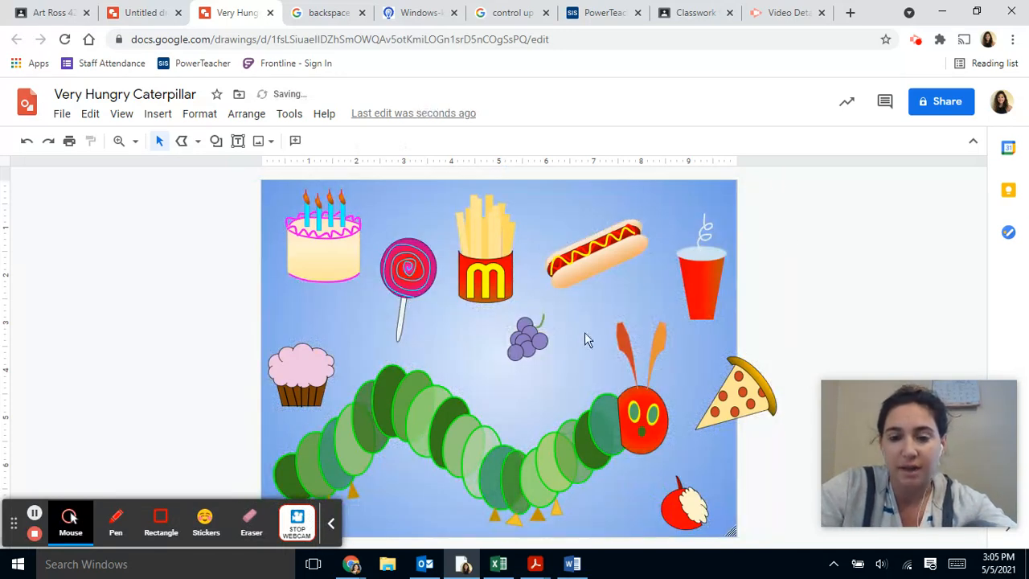
# - Change the drawing's blue gradient background to transparent
pyautogui.rightClick(561, 362)
pyautogui.click(595, 278)
pyautogui.click(694, 272)
pyautogui.click(841, 277)
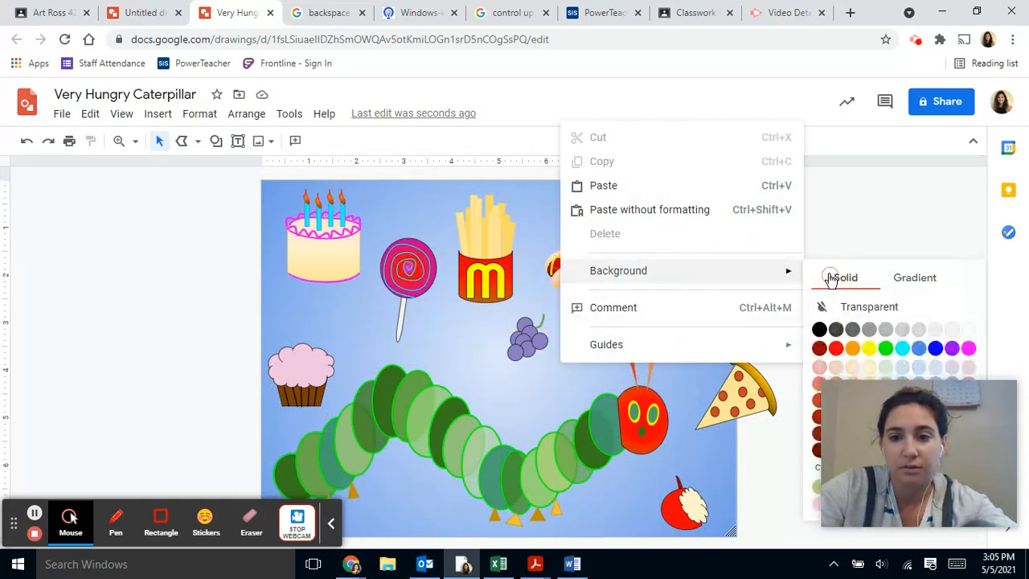
pyautogui.click(862, 304)
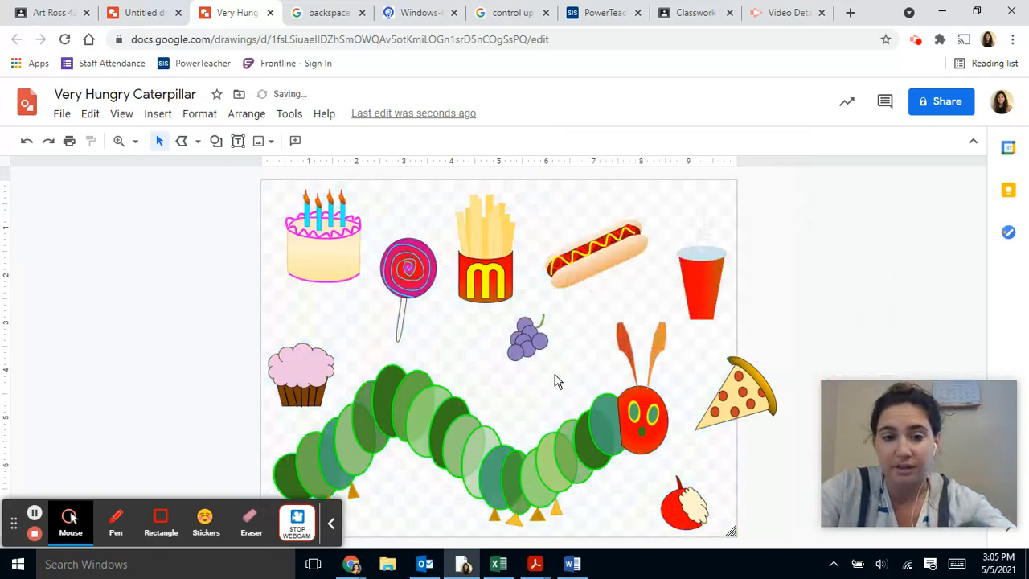
pyautogui.click(330, 524)
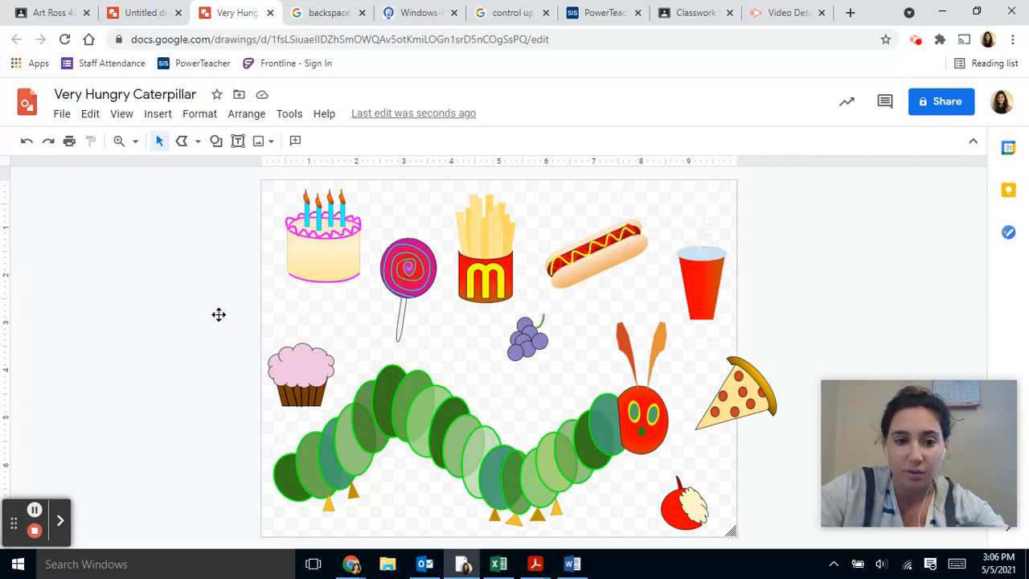
# - Separate the cupcake by moving its pink cloud frosting off the canvas and its brown base above the wrapper lines
pyautogui.moveTo(218, 315); pyautogui.dragTo(218, 316)
pyautogui.moveTo(292, 375); pyautogui.dragTo(308, 334)
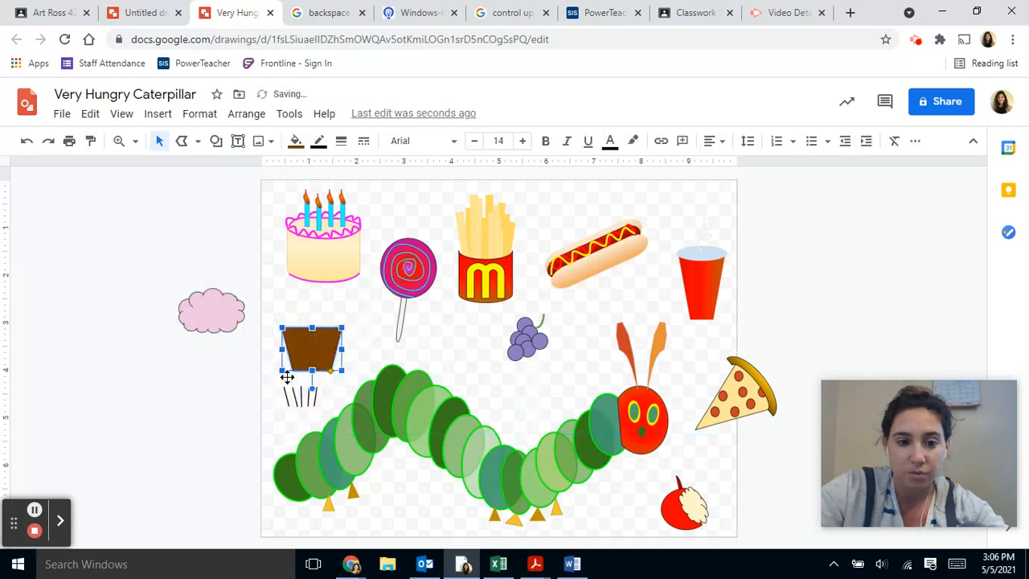
pyautogui.click(334, 402)
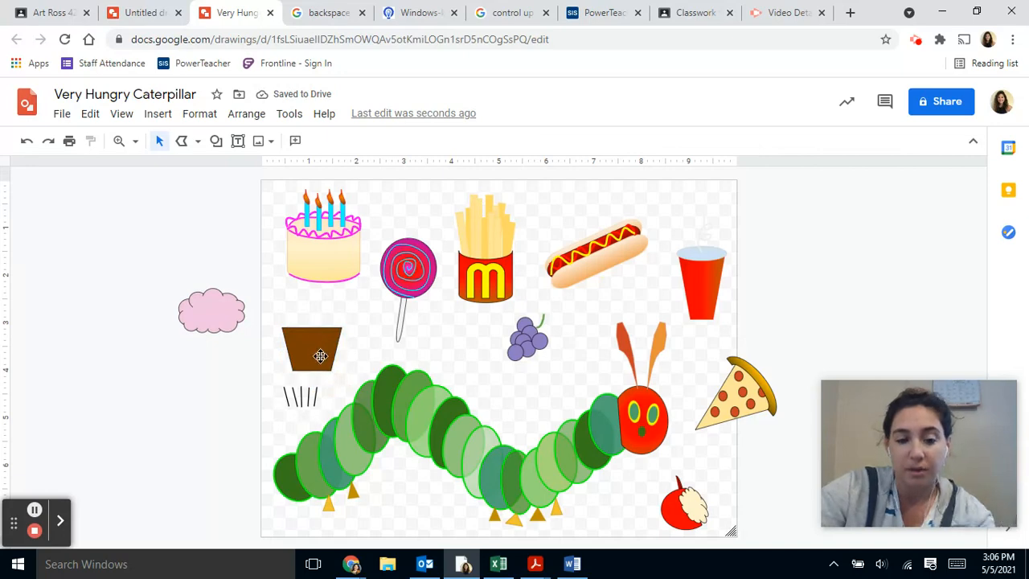
# - Undo the moves of the cupcake's frosting and base to reassemble it
pyautogui.hotkey('ctrl', 'z')
pyautogui.hotkey('ctrl', 'z')
pyautogui.hotkey('ctrl', 'z')
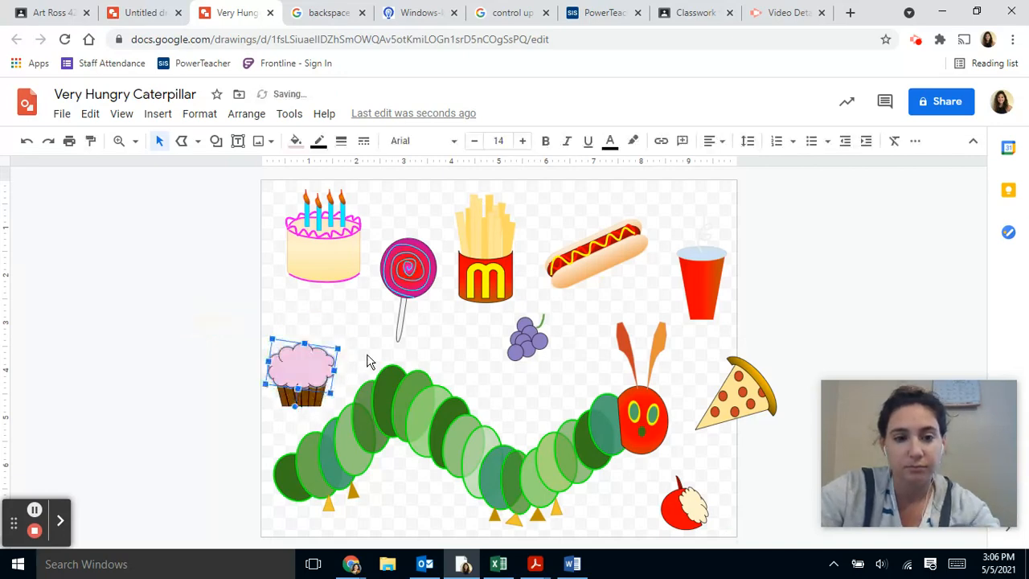
pyautogui.click(364, 335)
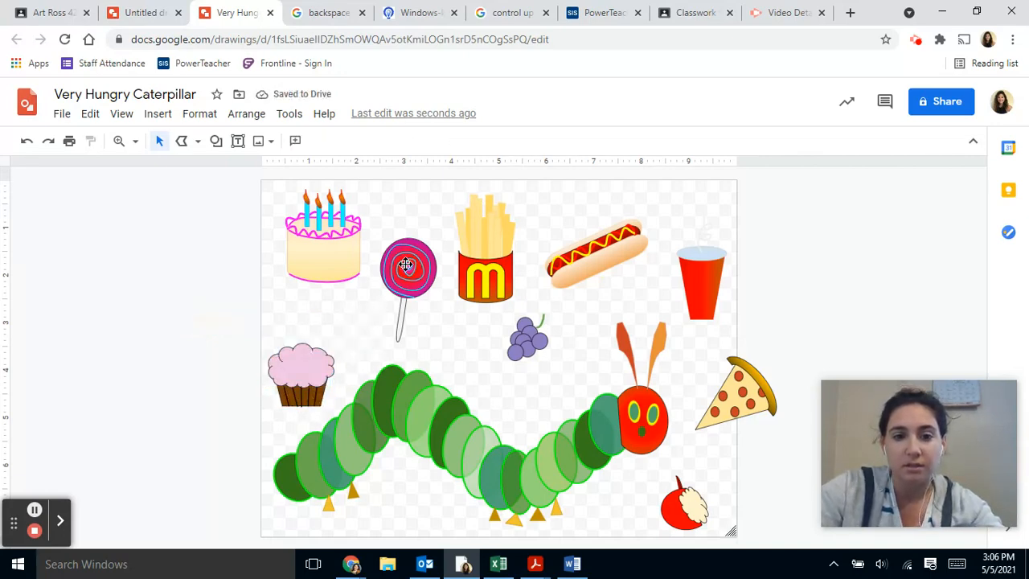
# - Take the lollipop apart by moving its blue spiral, round candy and stick away from each other
pyautogui.moveTo(409, 268); pyautogui.dragTo(354, 328)
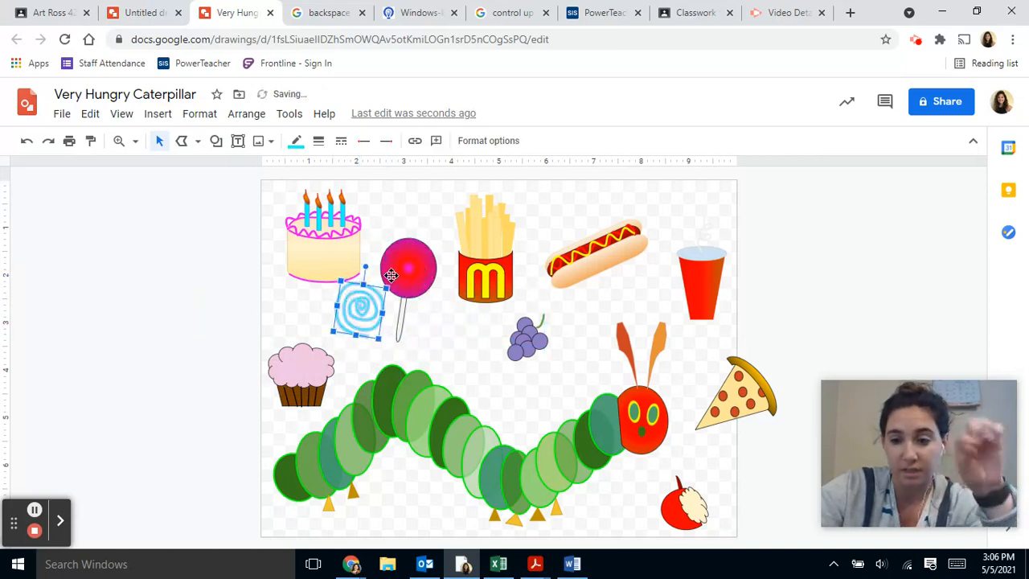
pyautogui.moveTo(415, 270); pyautogui.dragTo(409, 211)
pyautogui.moveTo(414, 275); pyautogui.dragTo(423, 296)
pyautogui.click(445, 320)
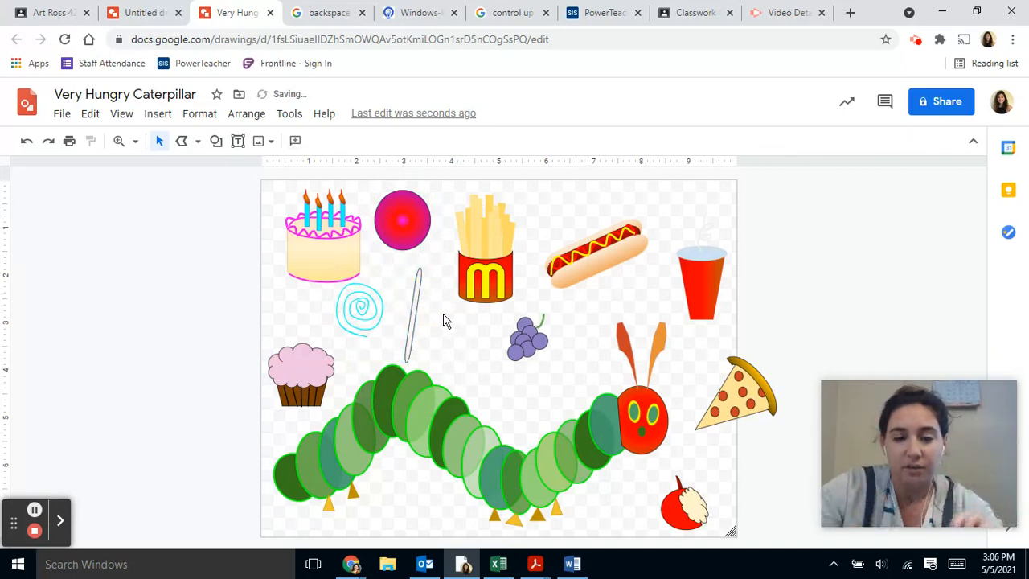
# - Undo the moves of the lollipop's stick, candy and spiral to reassemble it
pyautogui.hotkey('ctrl', 'z')
pyautogui.hotkey('ctrl', 'z')
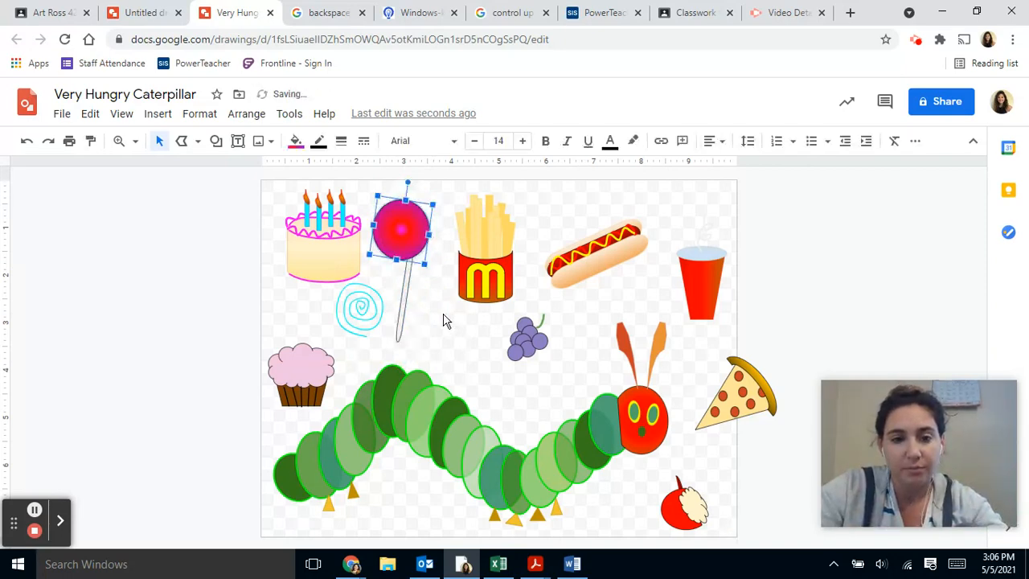
pyautogui.hotkey('ctrl', 'z')
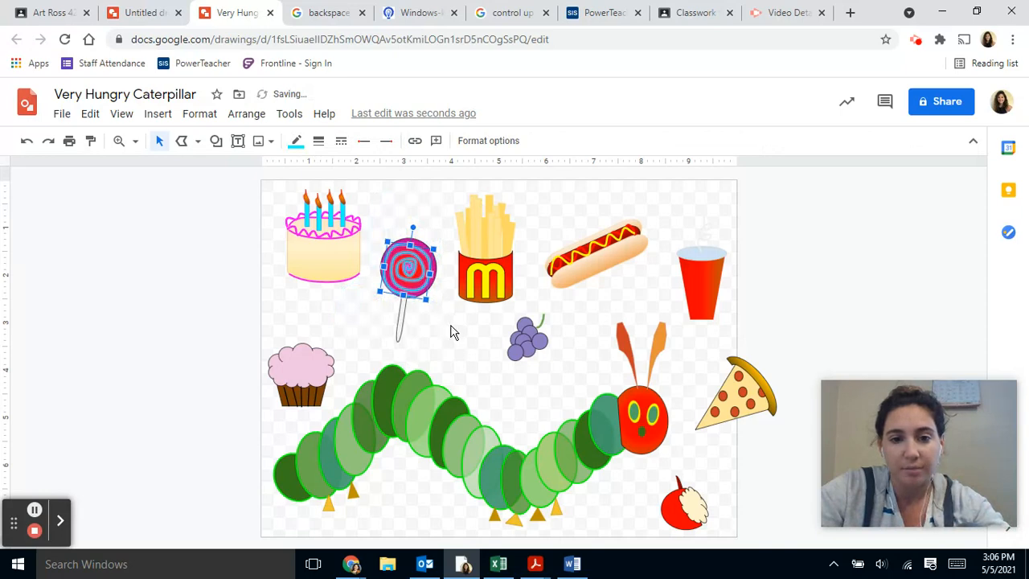
pyautogui.click(453, 332)
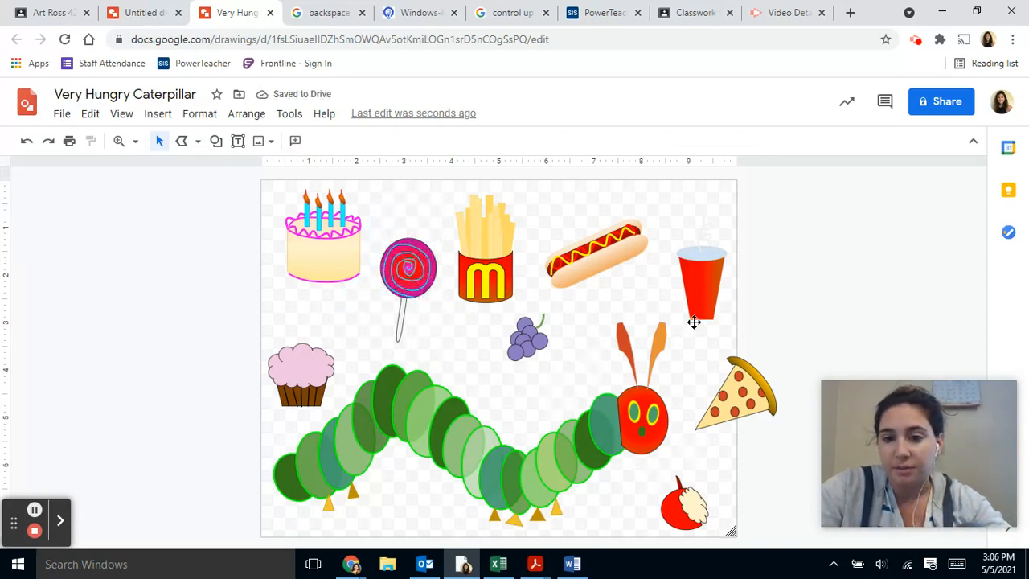
# - Separate the drink by moving its red cup and curly straw beyond the canvas edge and its pale blue oval slightly lower
pyautogui.click(675, 211)
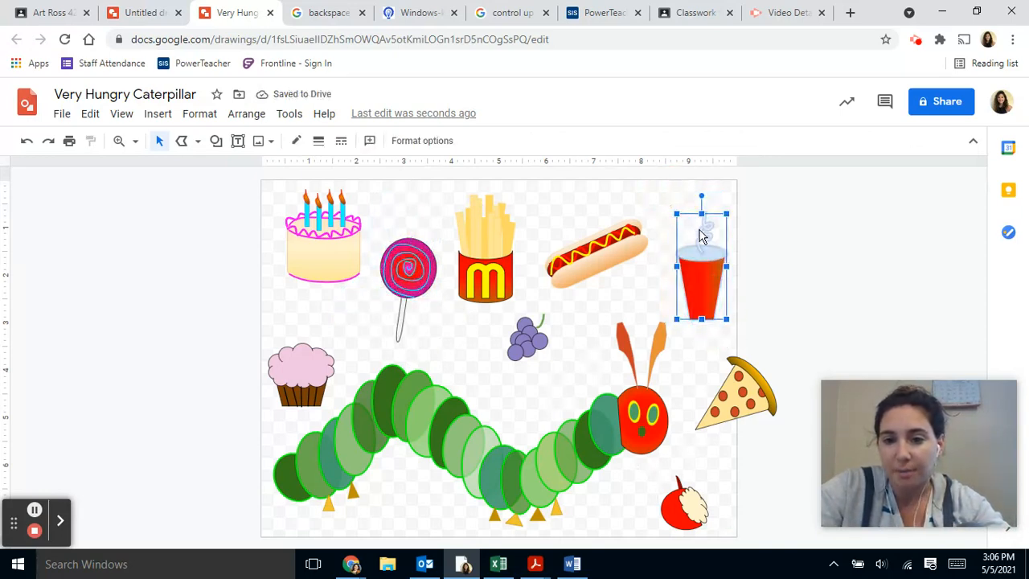
pyautogui.click(740, 277)
pyautogui.moveTo(715, 283); pyautogui.dragTo(789, 282)
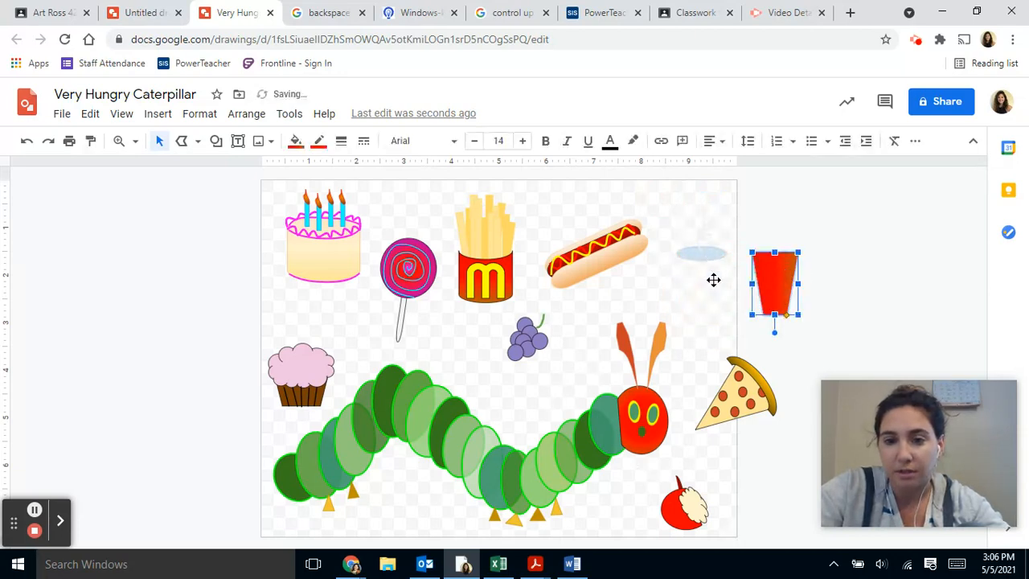
pyautogui.moveTo(713, 256); pyautogui.dragTo(714, 280)
pyautogui.moveTo(702, 237); pyautogui.dragTo(774, 225)
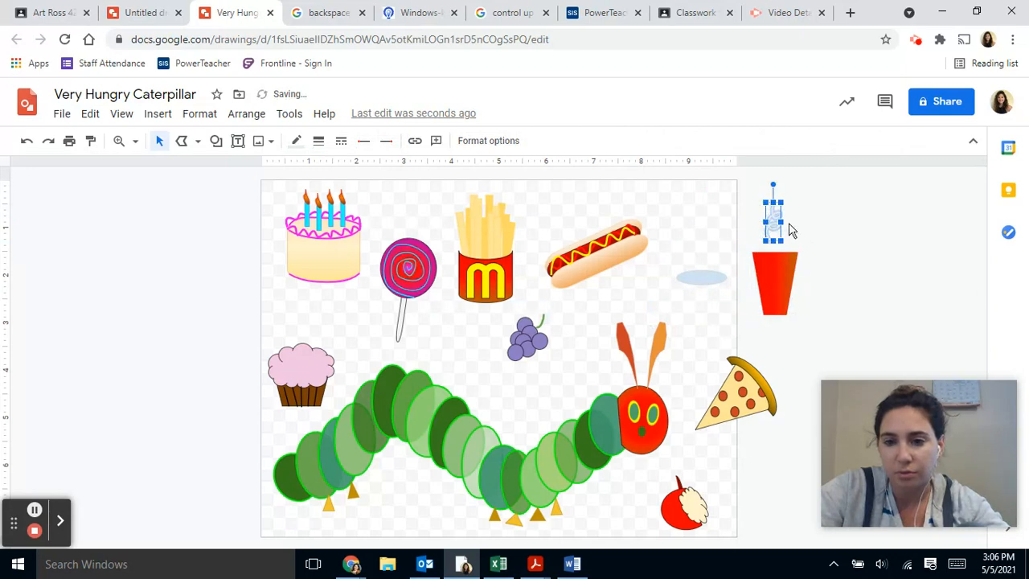
# - Undo the moves of the drink's straw, cup and pale blue oval to reassemble it
pyautogui.hotkey('ctrl', 'z')
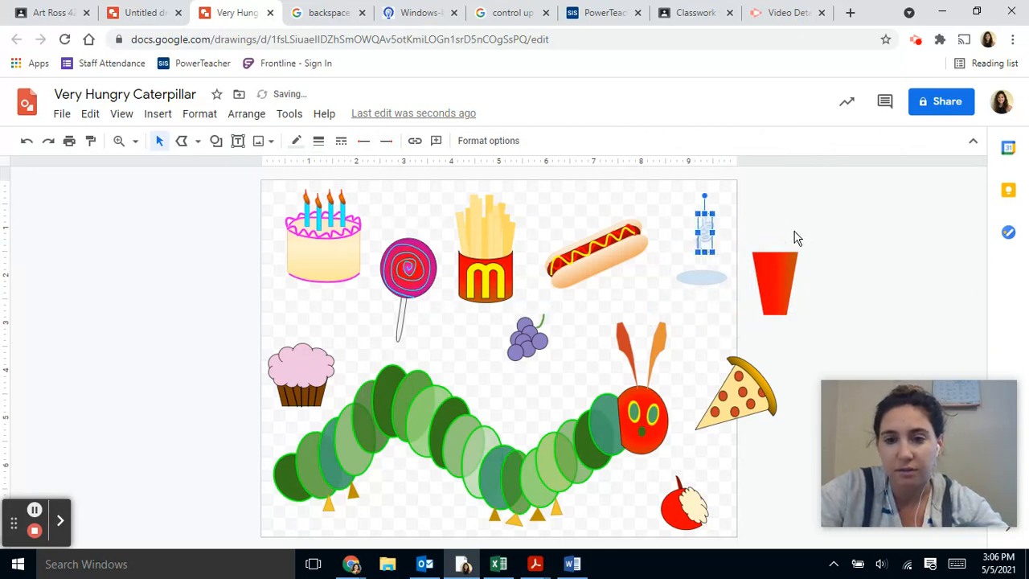
pyautogui.hotkey('ctrl', 'z')
pyautogui.click(794, 238)
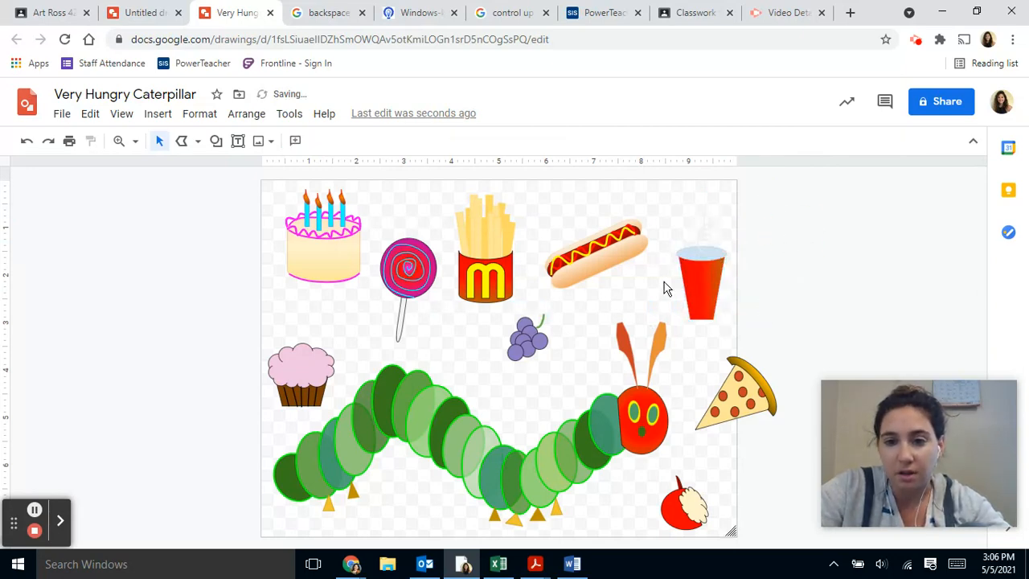
# - Move all parts of the hot dog together off the canvas into the empty workspace beside the cake
pyautogui.click(554, 233)
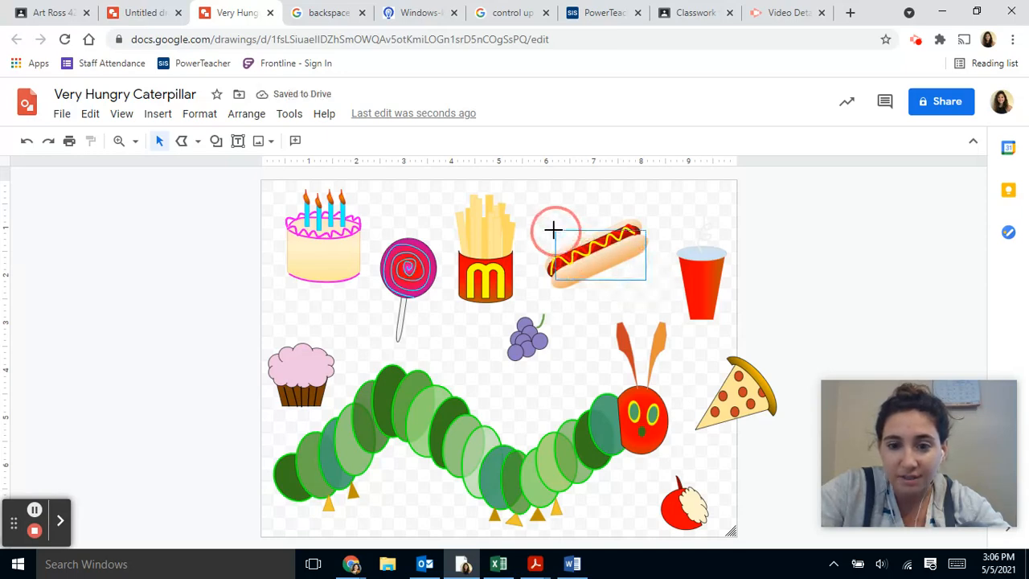
pyautogui.moveTo(547, 254); pyautogui.dragTo(85, 232)
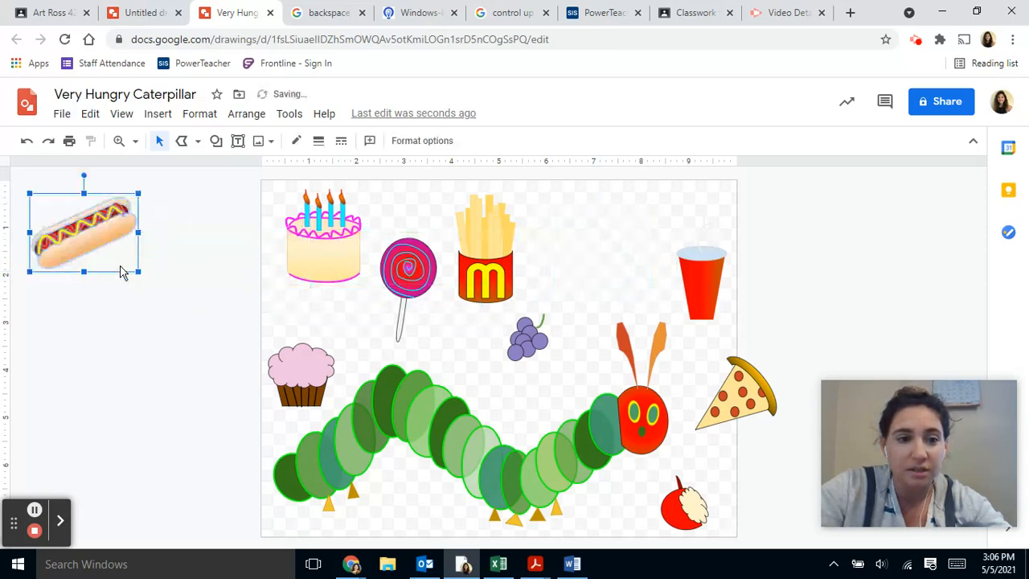
pyautogui.click(154, 267)
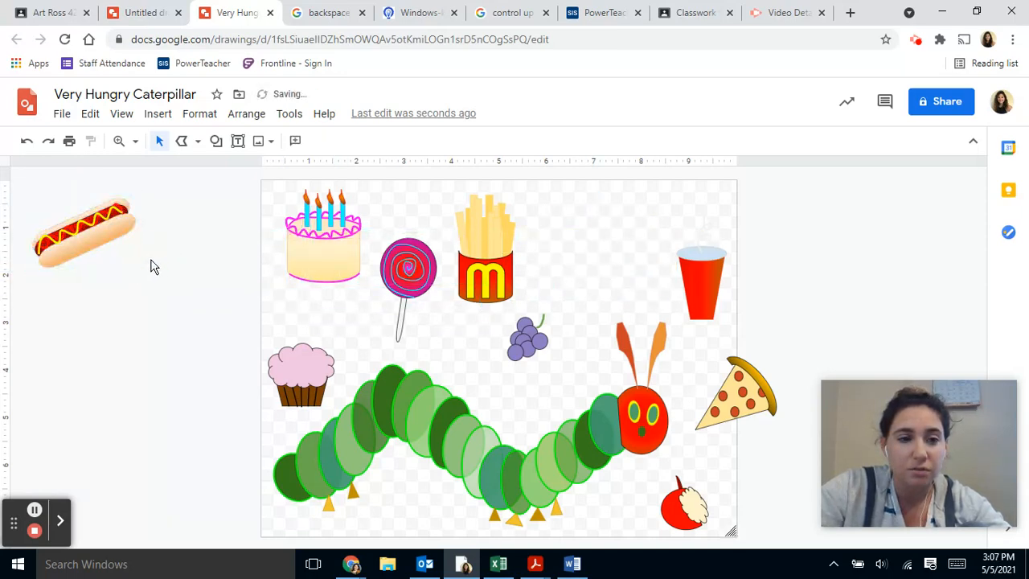
# - Look up the pill-shaped flowchart shape suited to the hot dog's bun and sausage
pyautogui.click(215, 141)
pyautogui.moveTo(233, 175)
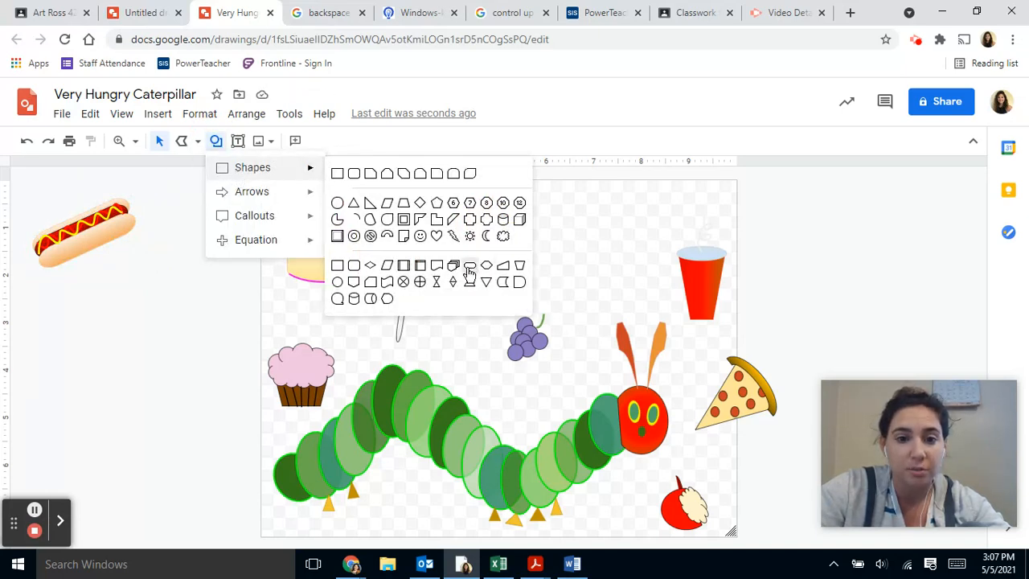
pyautogui.click(224, 291)
# - Select all parts of the hot dog outside the canvas and enlarge them together
pyautogui.moveTo(126, 254); pyautogui.dragTo(46, 209)
pyautogui.click(106, 244)
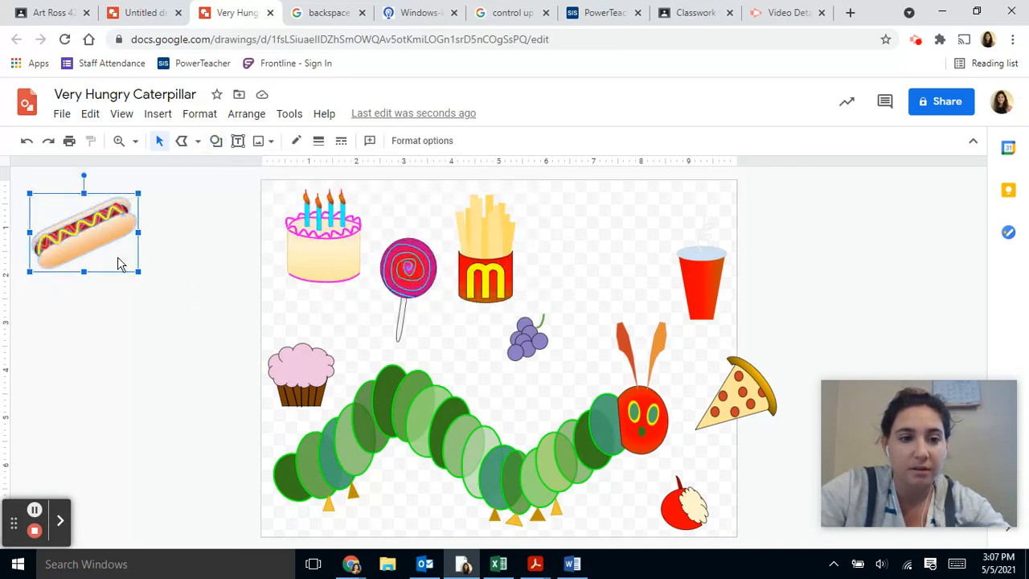
pyautogui.moveTo(136, 272); pyautogui.dragTo(178, 322)
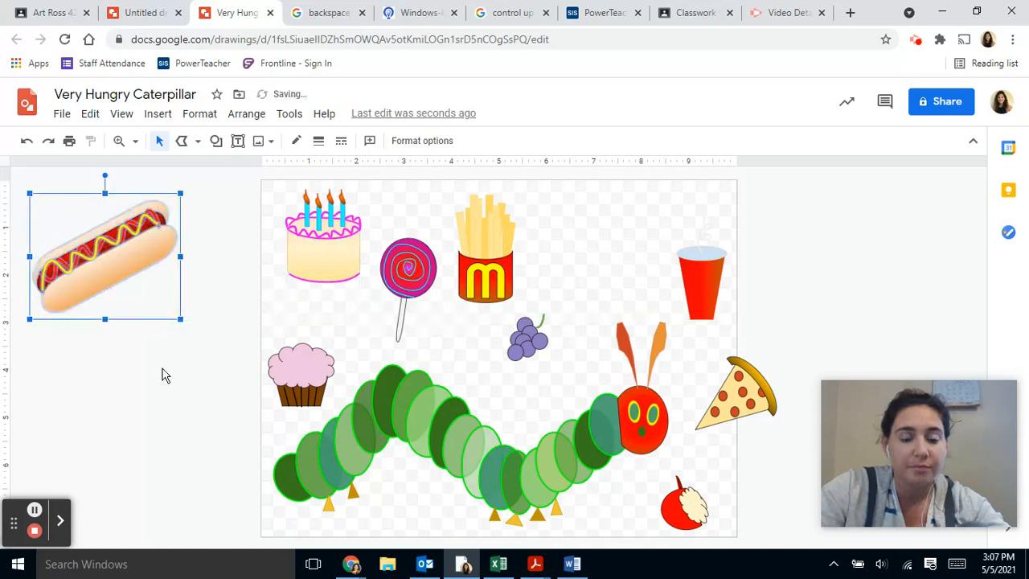
# - Take the enlarged hot dog apart by moving its two bun halves, sausage and yellow mustard squiggle away from each other
pyautogui.click(163, 374)
pyautogui.moveTo(104, 275); pyautogui.dragTo(172, 340)
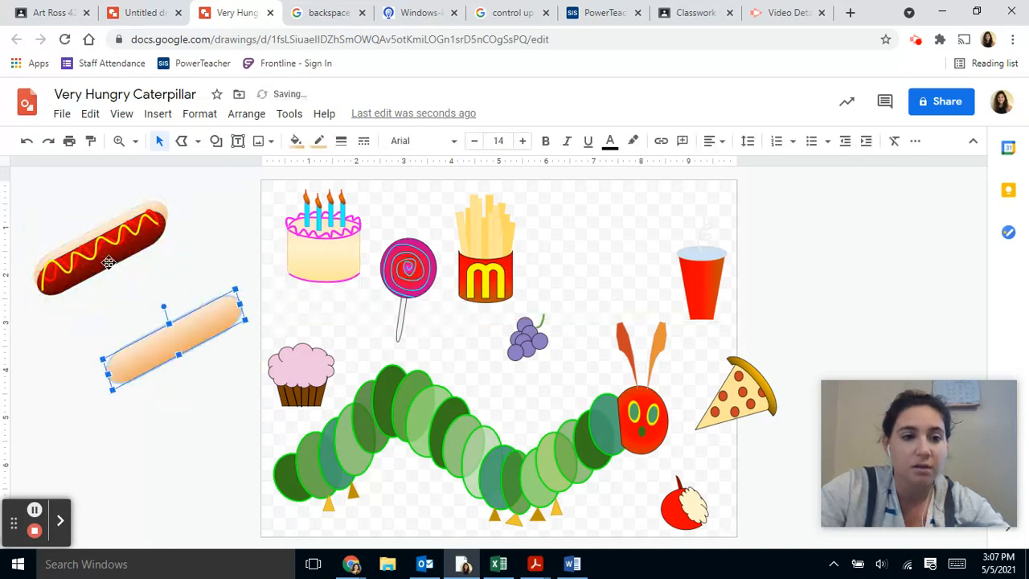
pyautogui.moveTo(131, 283); pyautogui.dragTo(144, 298)
pyautogui.moveTo(85, 239); pyautogui.dragTo(69, 211)
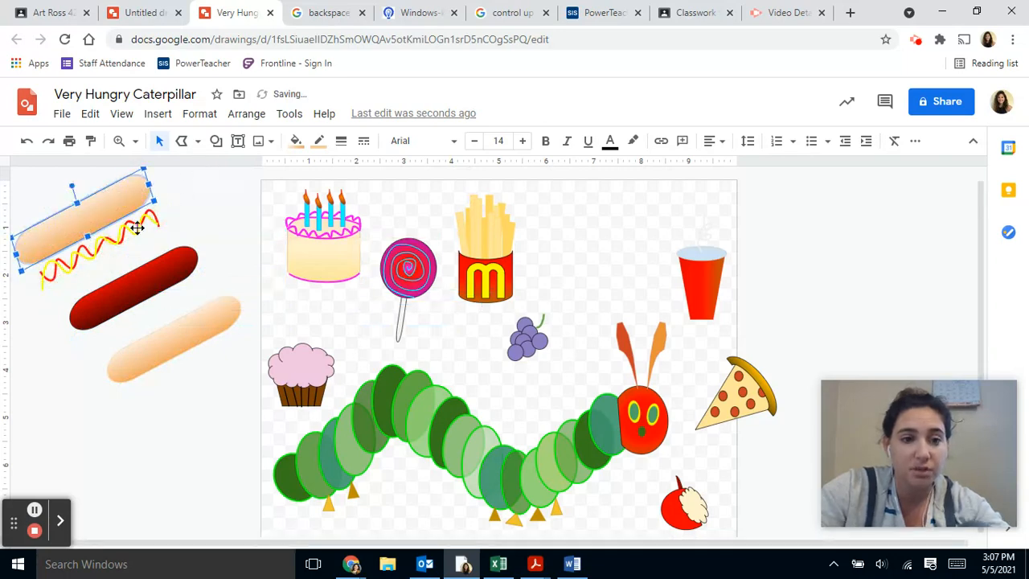
pyautogui.moveTo(119, 233); pyautogui.dragTo(125, 249)
pyautogui.click(184, 227)
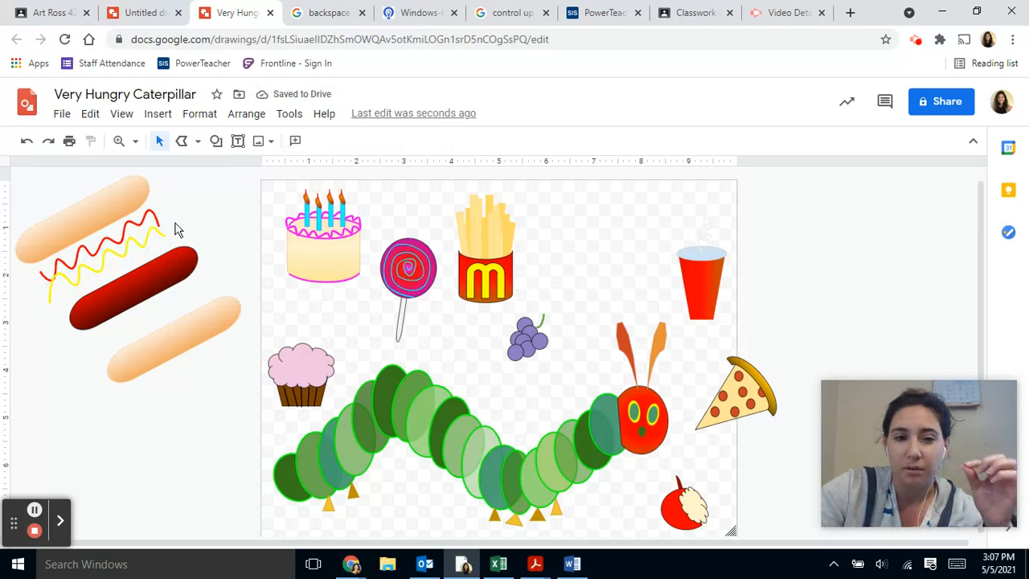
# - Undo the hot dog's separation, enlargement and move to return it whole to its place between the fries and the drink
pyautogui.hotkey('ctrl', 'z')
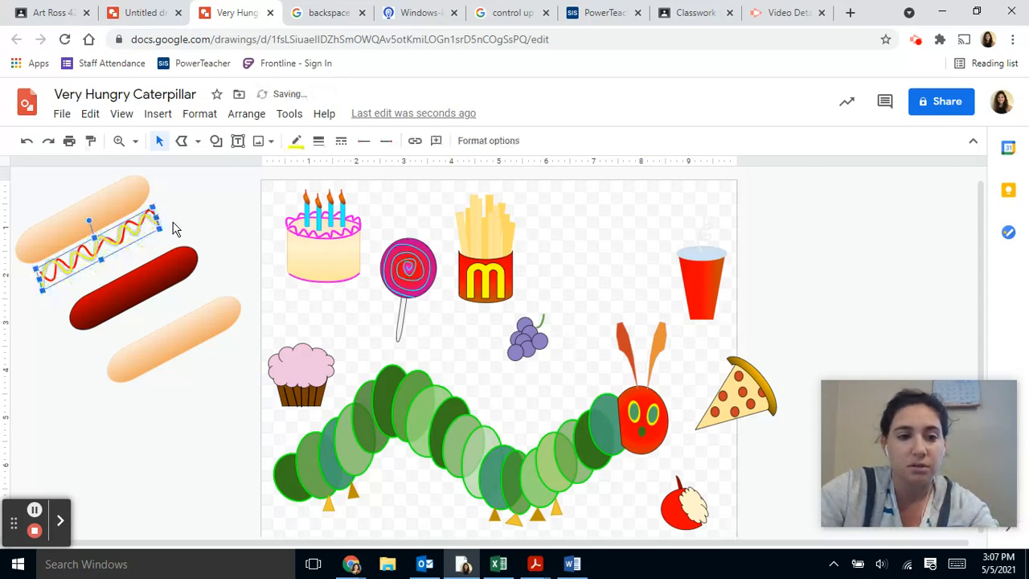
pyautogui.hotkey('ctrl', 'z')
pyautogui.hotkey('ctrl', 'z')
pyautogui.hotkey('ctrl', 'z')
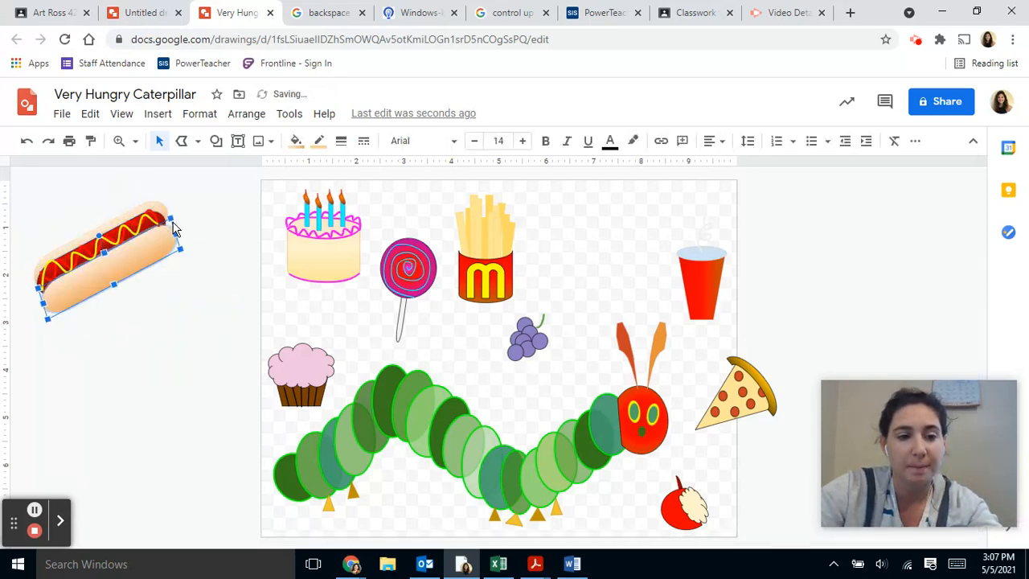
pyautogui.hotkey('ctrl', 'z')
pyautogui.hotkey('ctrl', 'z')
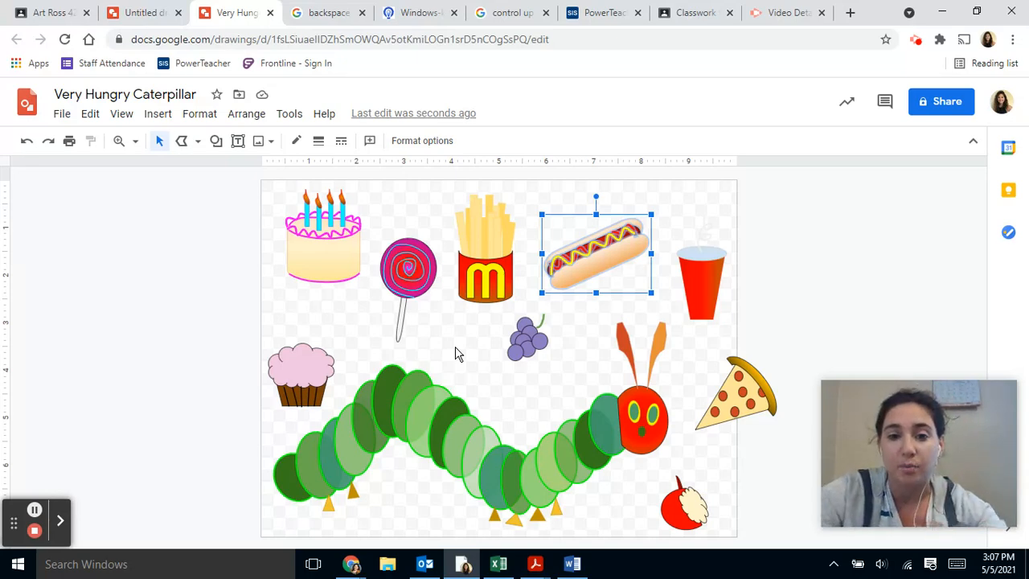
pyautogui.click(456, 354)
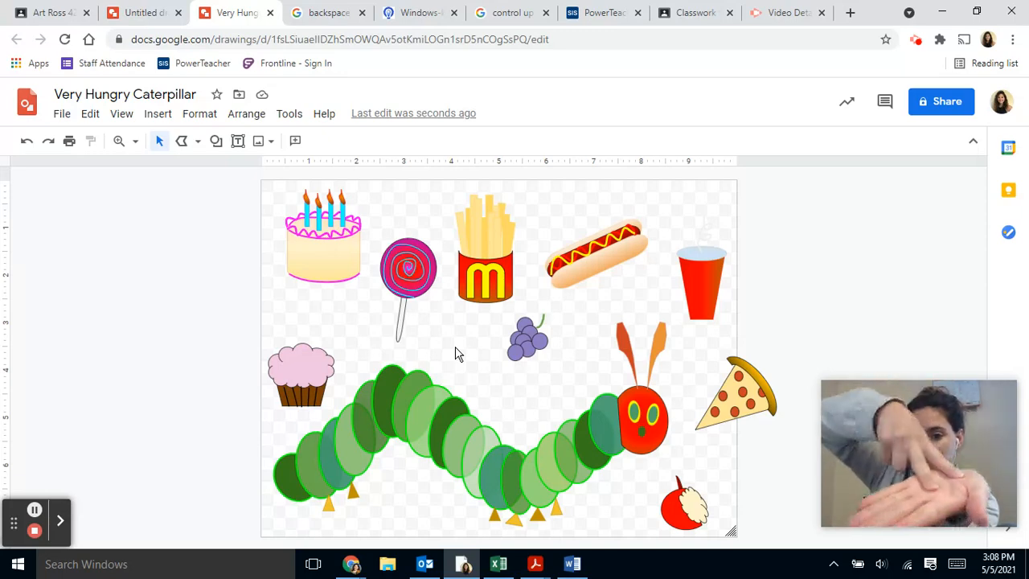
# - Set the canvas background to solid cyan
pyautogui.click(456, 354)
pyautogui.rightClick(456, 354)
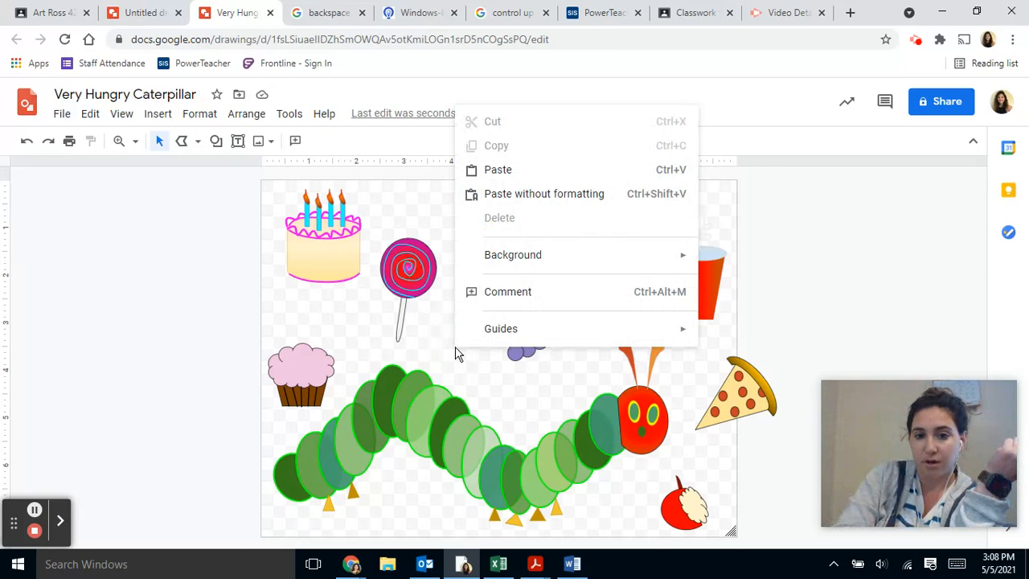
pyautogui.moveTo(520, 267)
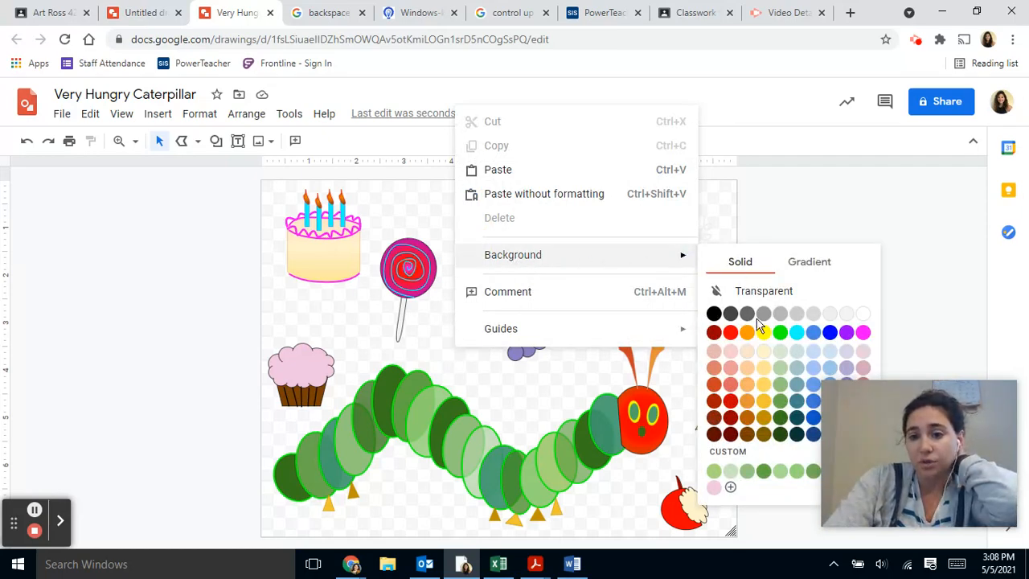
pyautogui.click(796, 332)
# - Give the canvas background a light blue gradient
pyautogui.rightClick(533, 390)
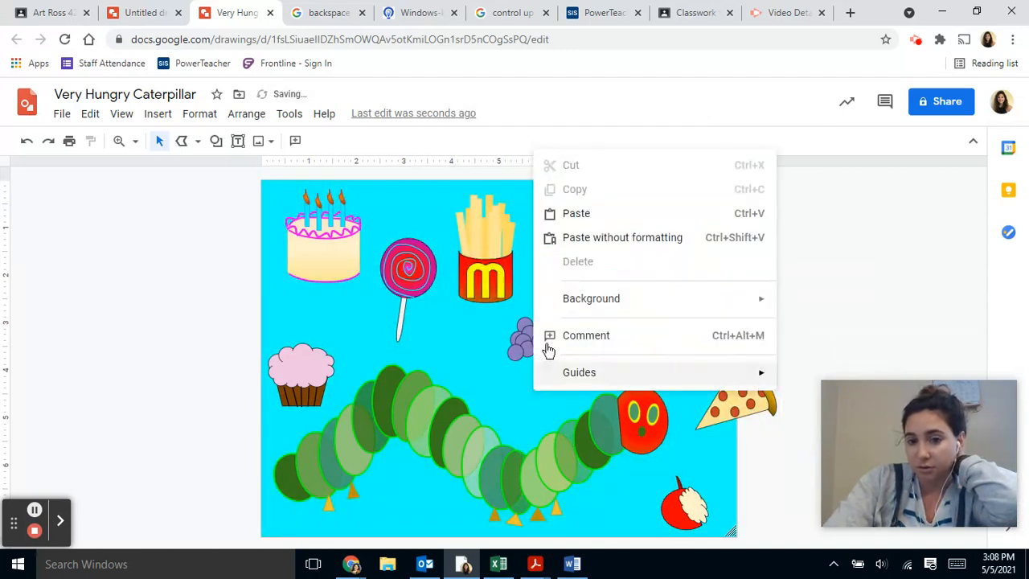
pyautogui.moveTo(593, 301)
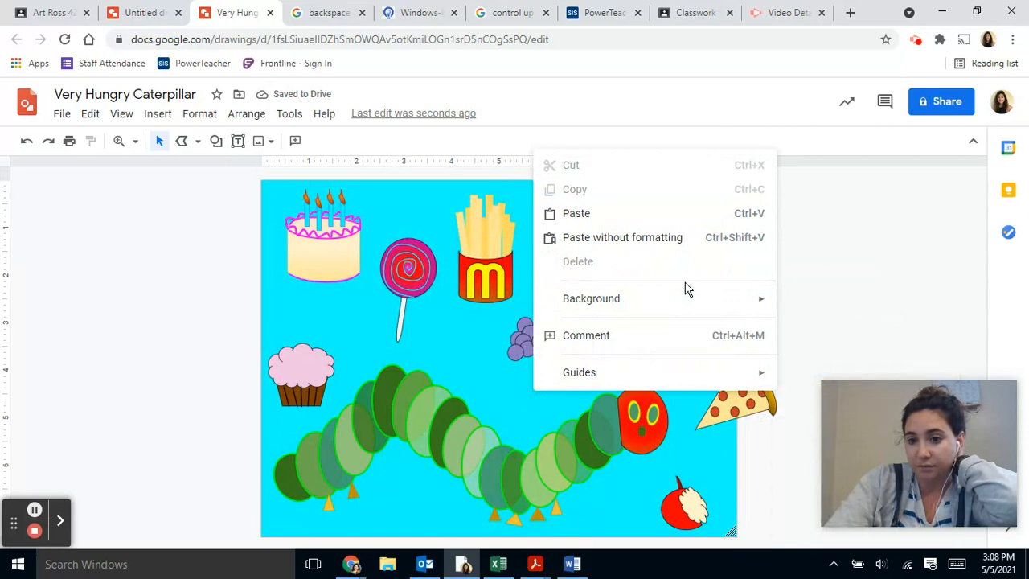
pyautogui.click(891, 304)
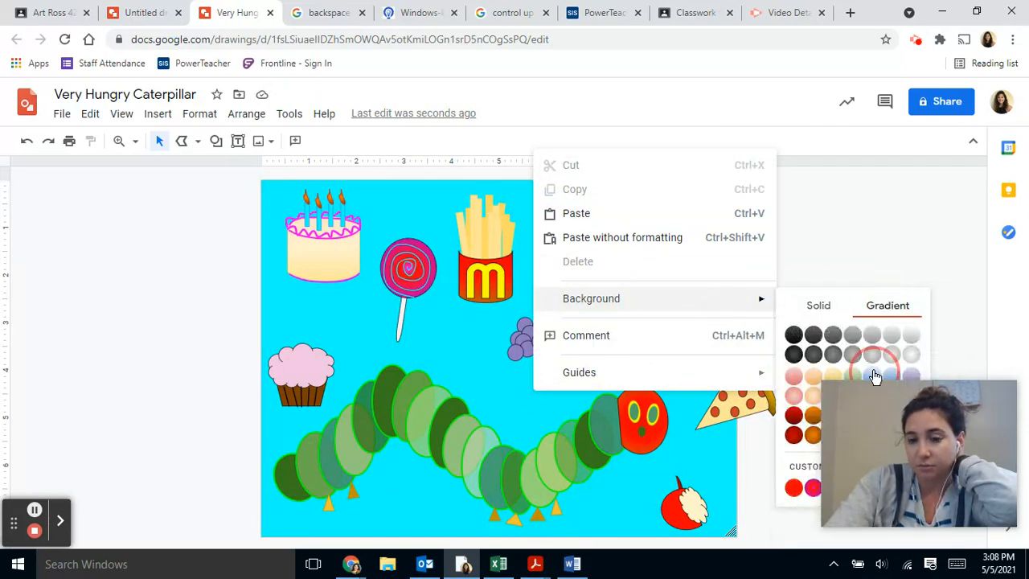
pyautogui.click(874, 374)
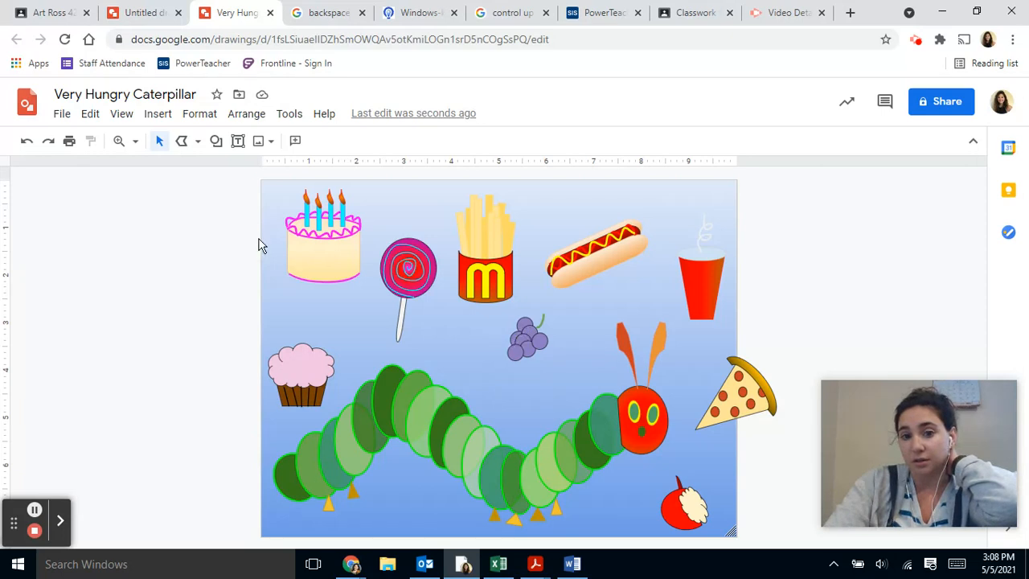
# - Search the web for "picnic" images and insert the photo of a wicker basket on a red checkered tablecloth
pyautogui.click(161, 115)
pyautogui.moveTo(199, 147)
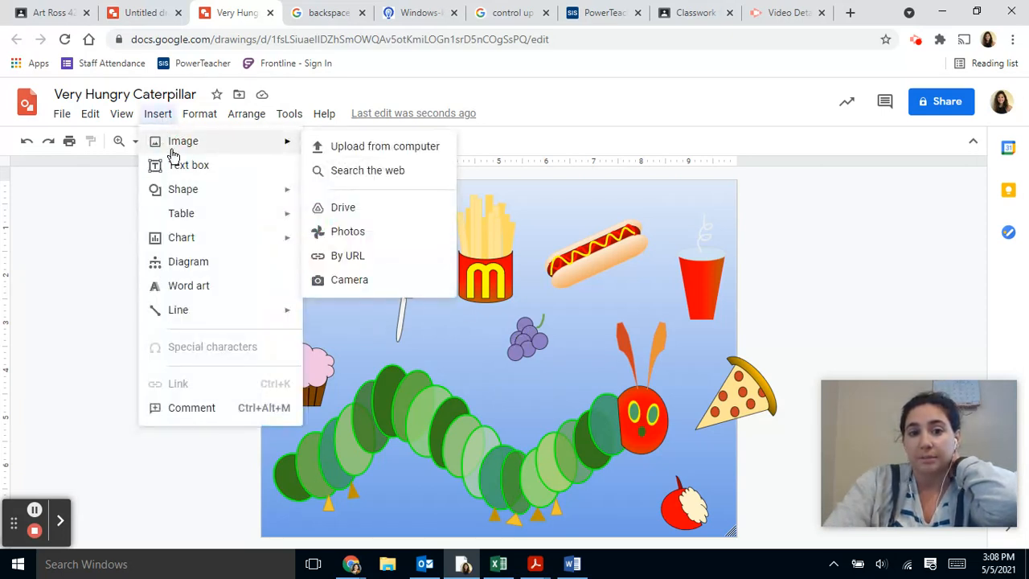
pyautogui.click(332, 173)
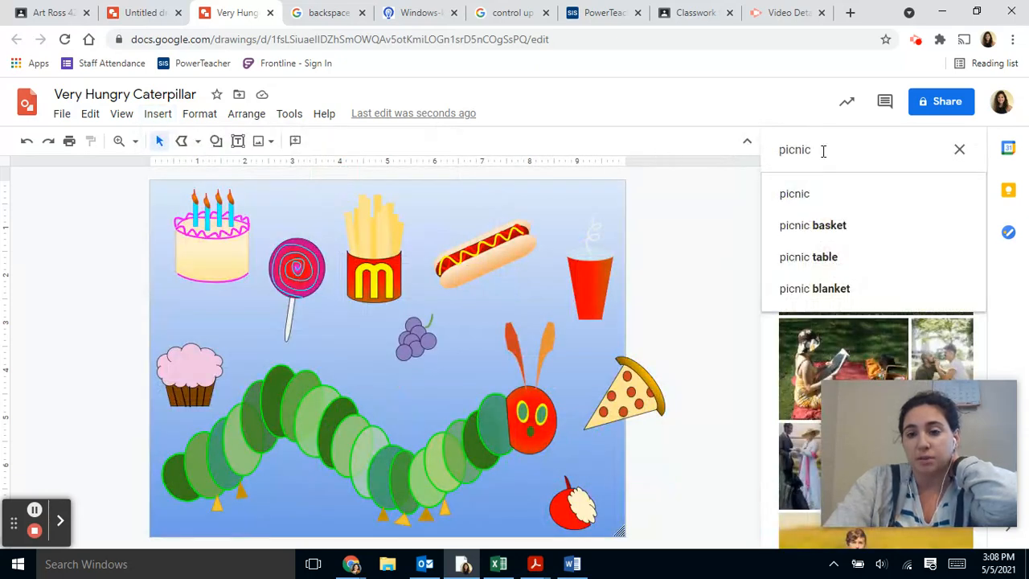
pyautogui.press('Return')
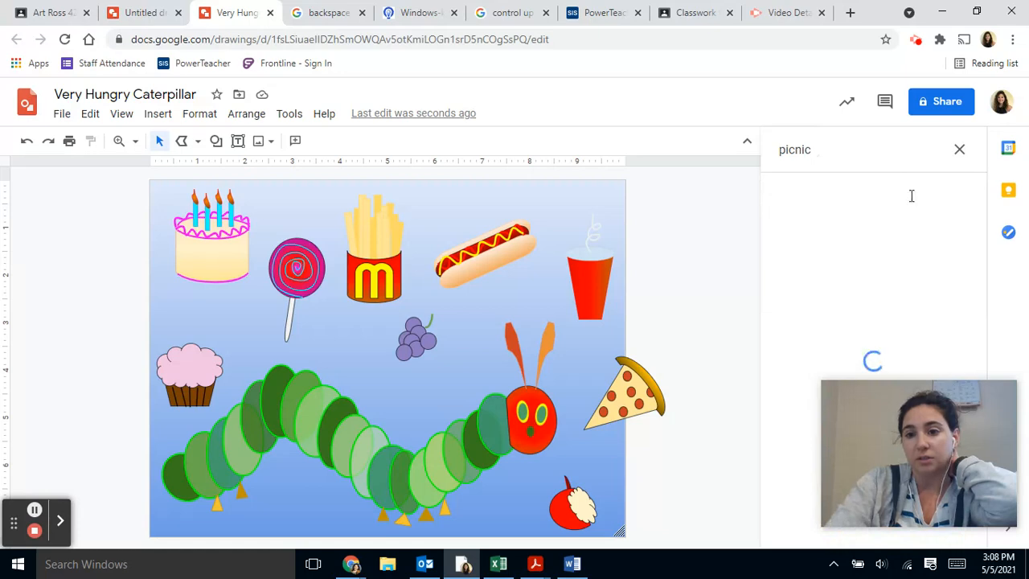
pyautogui.moveTo(947, 448); pyautogui.dragTo(128, 348)
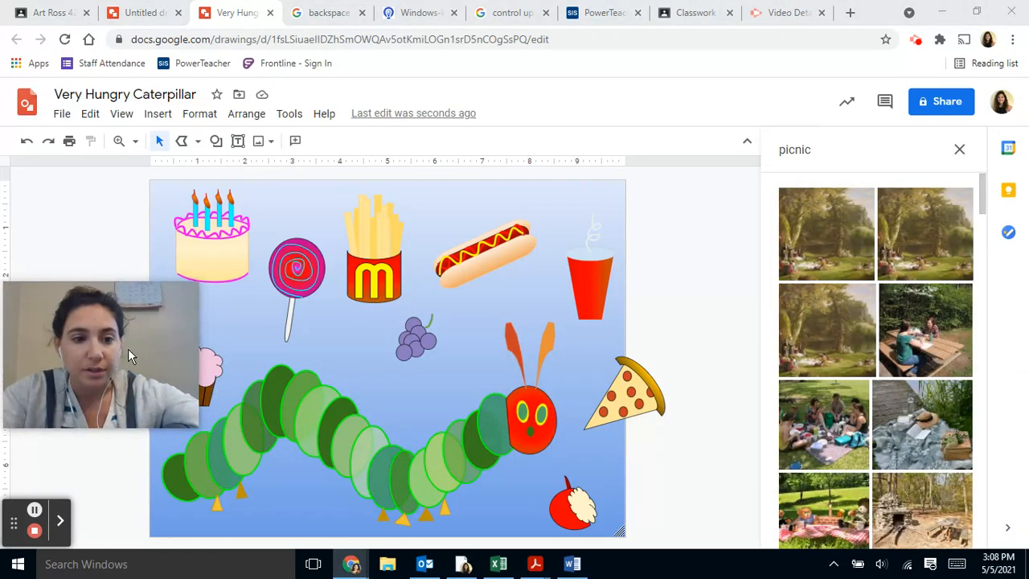
pyautogui.moveTo(985, 210); pyautogui.dragTo(988, 358)
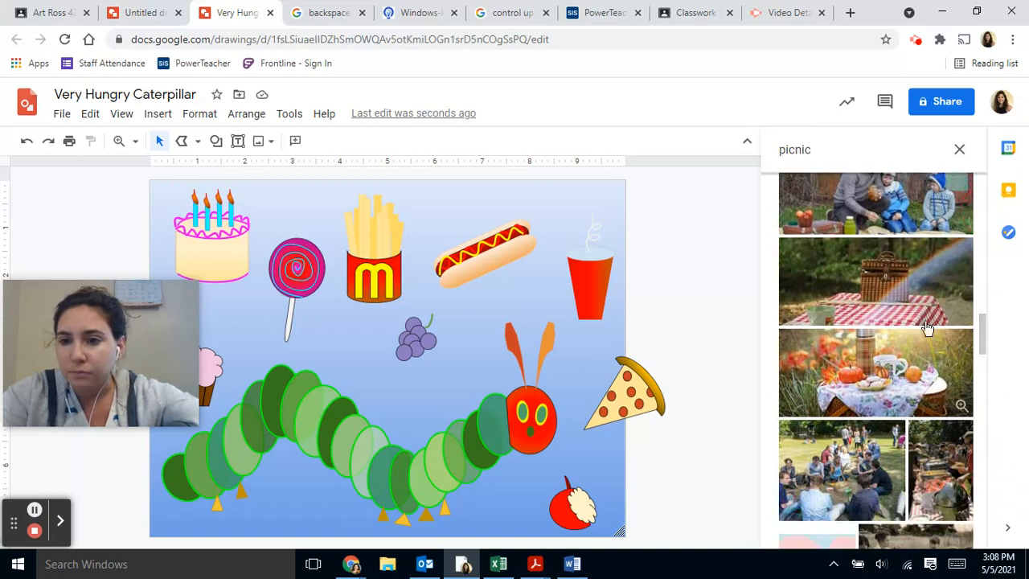
pyautogui.doubleClick(882, 299)
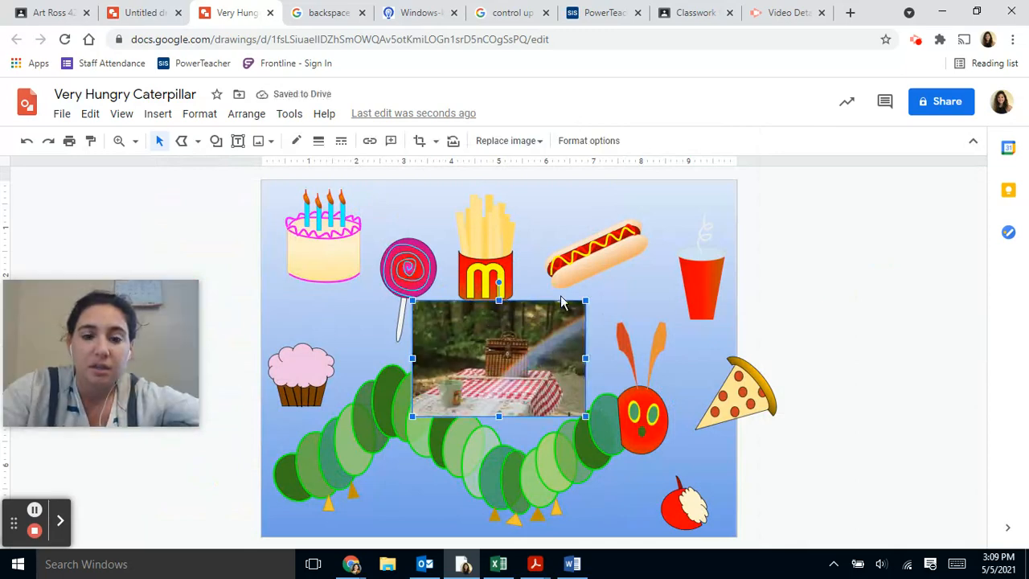
# - Enlarge the picnic photo by its corners until it covers the whole canvas
pyautogui.moveTo(587, 303); pyautogui.dragTo(708, 179)
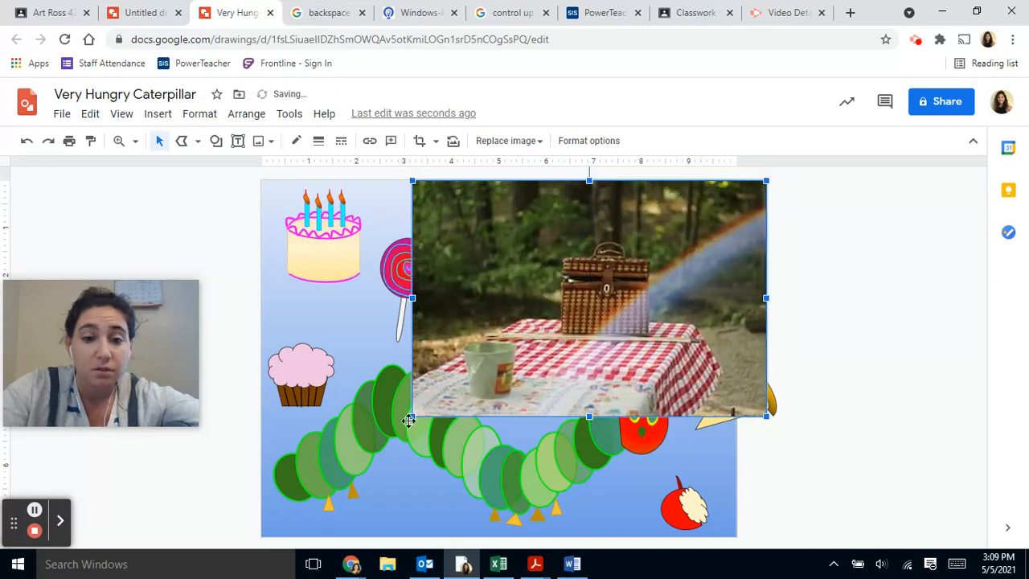
pyautogui.moveTo(408, 420); pyautogui.dragTo(230, 526)
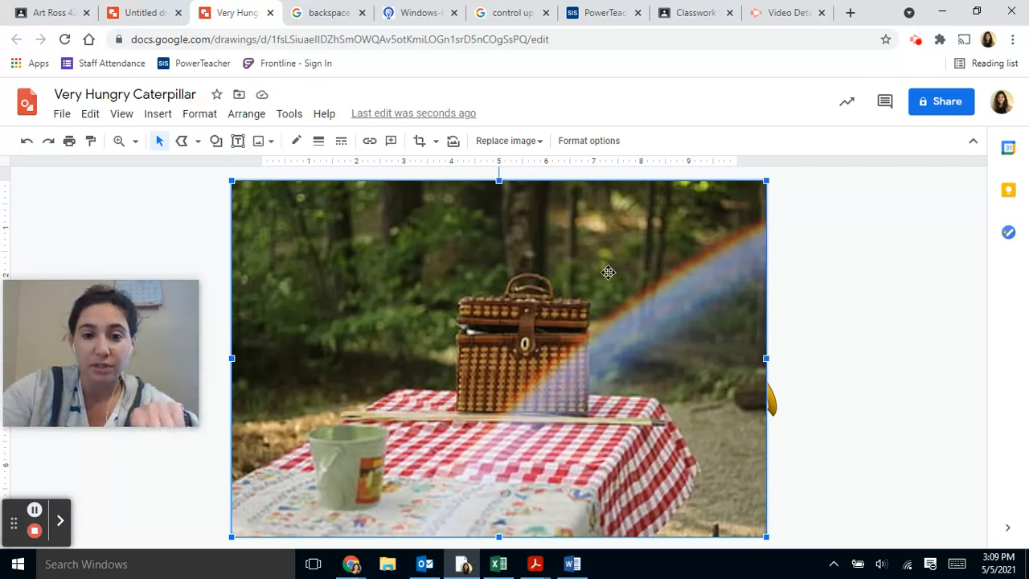
pyautogui.click(833, 257)
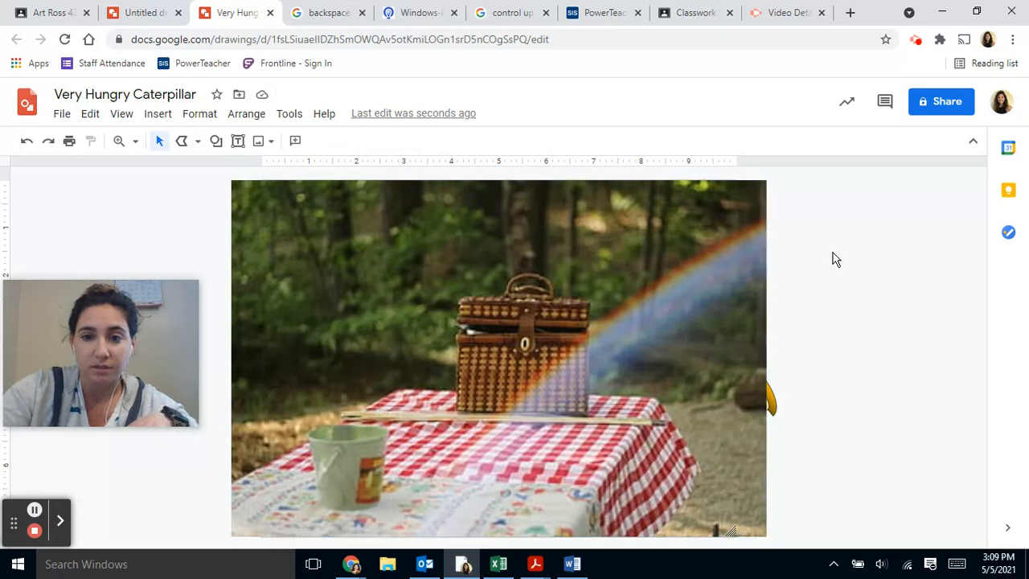
# - Send the picnic photo to the back, behind the caterpillar and all the foods
pyautogui.click(603, 241)
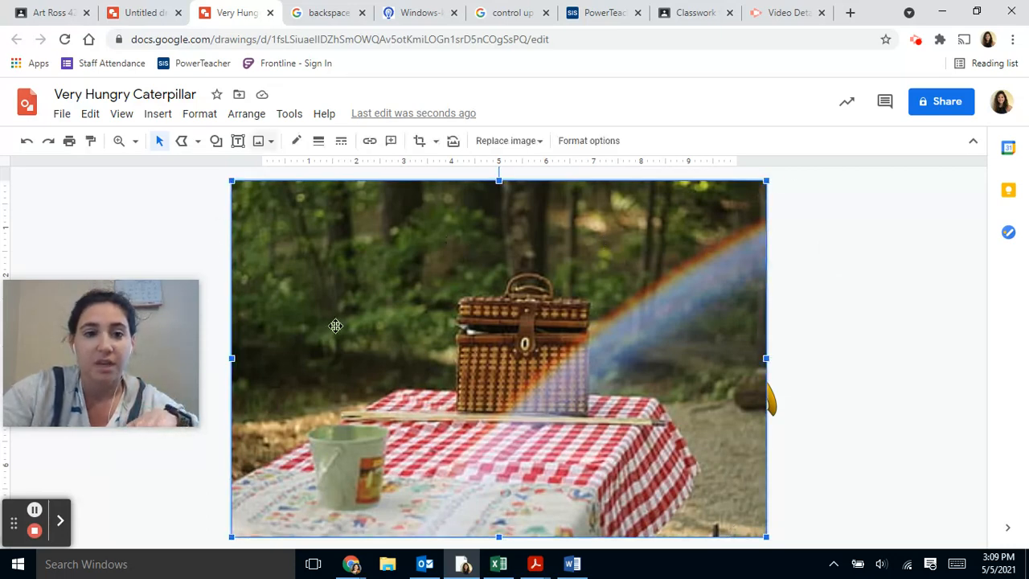
pyautogui.click(246, 119)
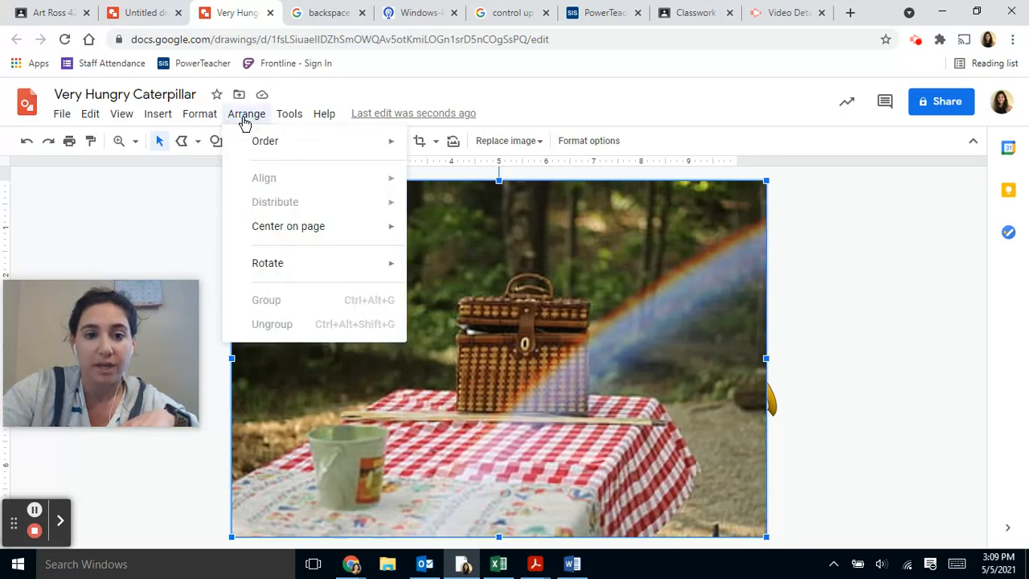
pyautogui.moveTo(279, 149)
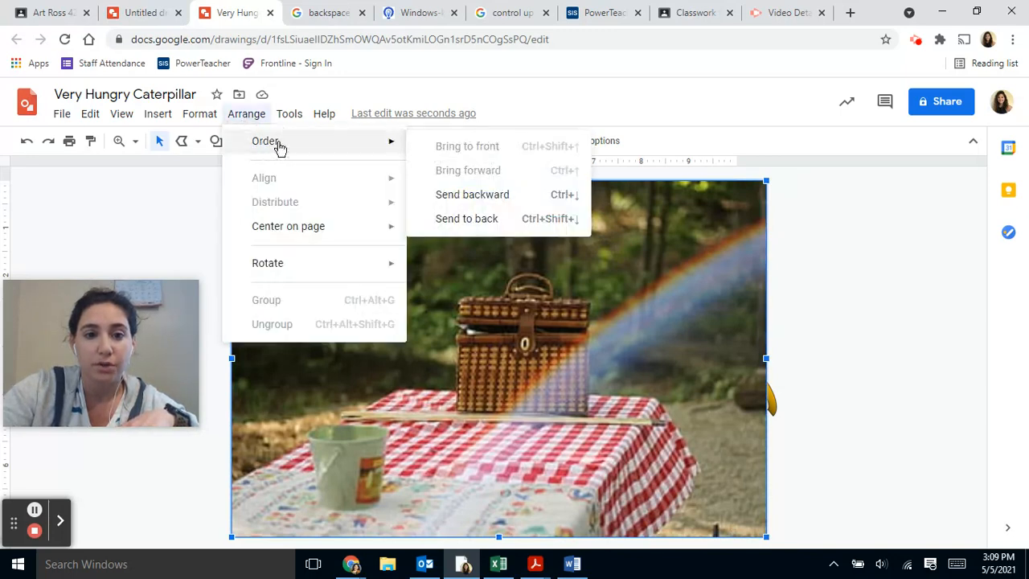
pyautogui.click(495, 220)
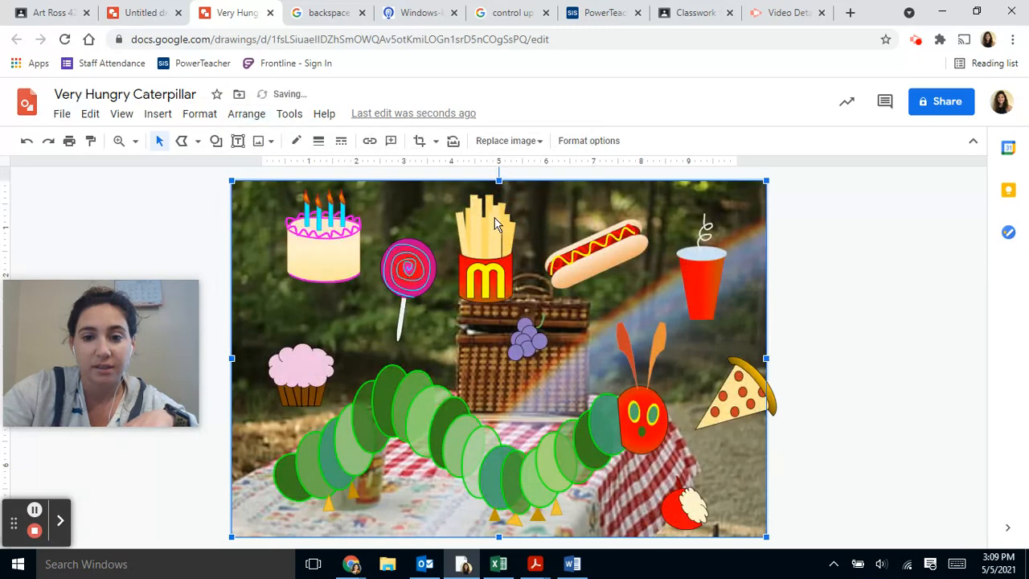
pyautogui.click(844, 338)
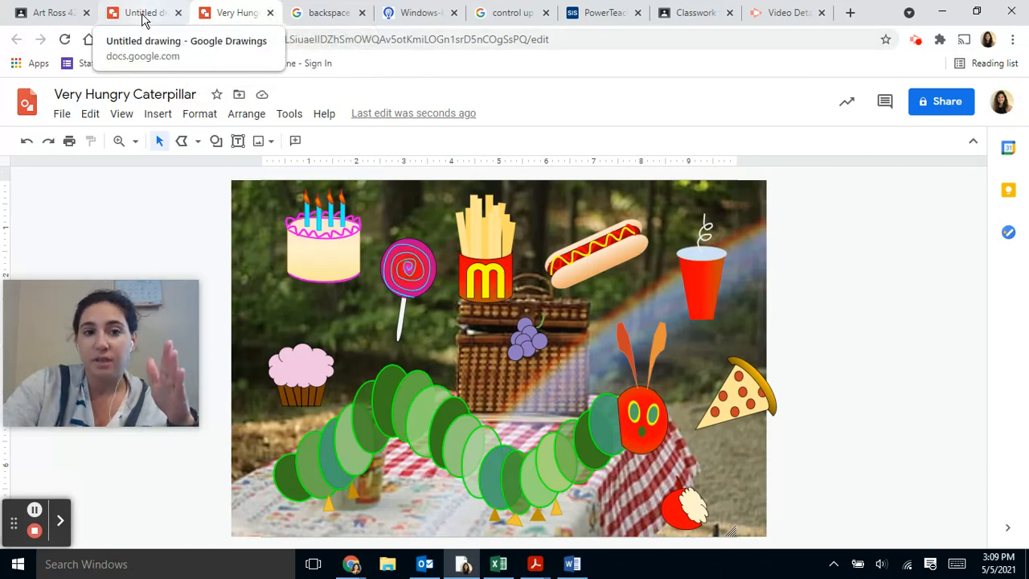
# - View The Very Hungry Caterpillar assignment on the class's Classwork page in Google Classroom, and return to the Very Hungry Caterpillar drawing
pyautogui.click(55, 16)
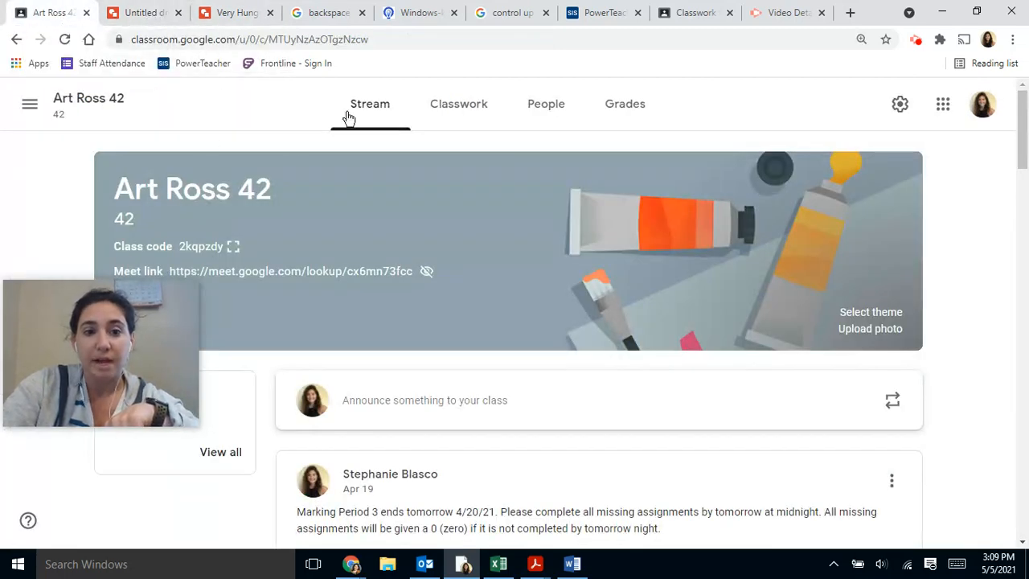
pyautogui.click(455, 112)
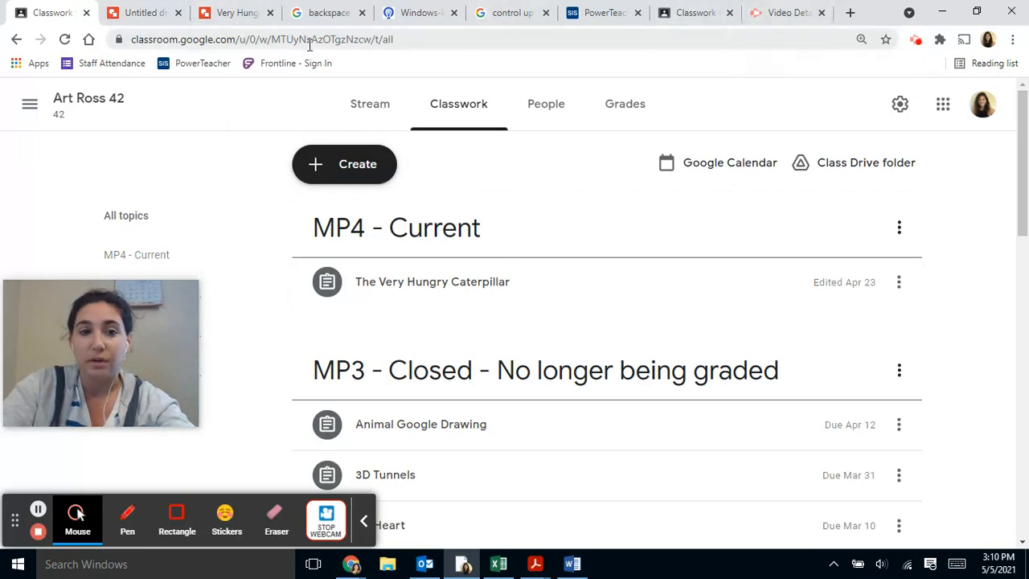
pyautogui.click(230, 11)
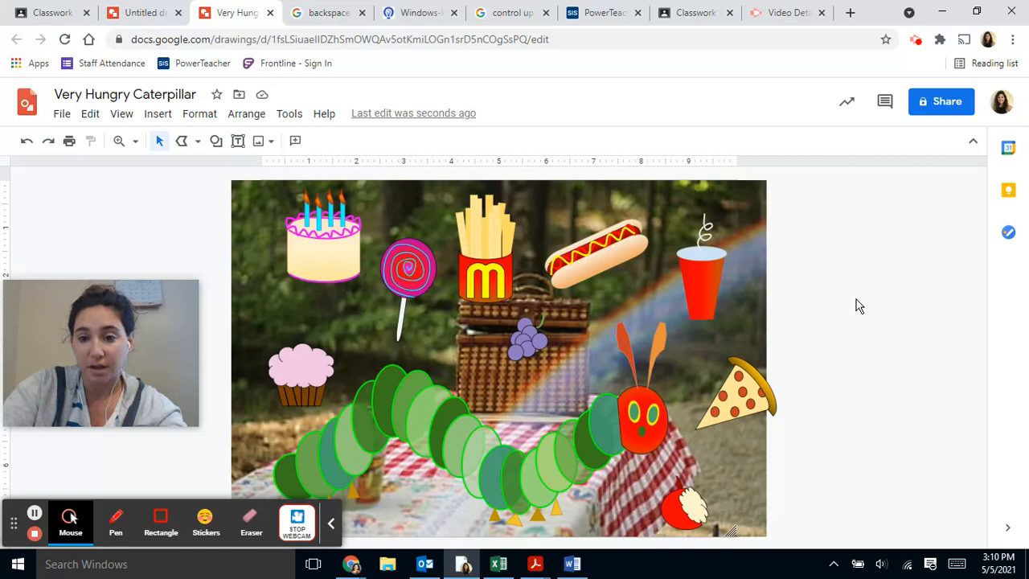
pyautogui.click(330, 523)
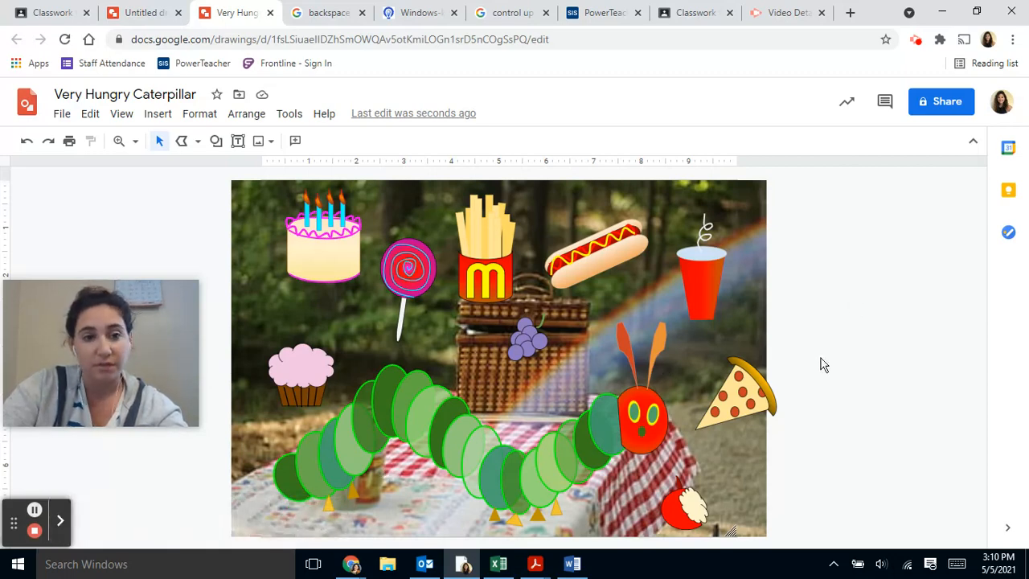